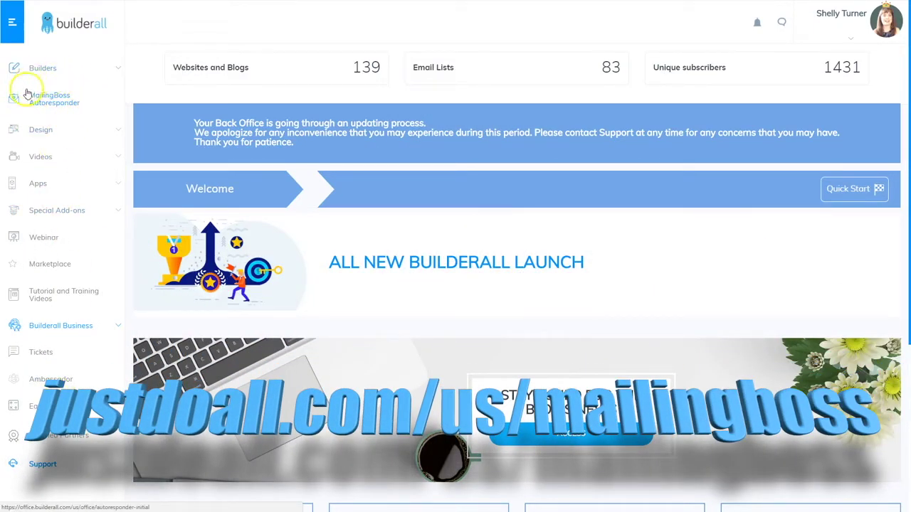
Open the MailingBoss autoresponder from the back office and go to its workflow builder.
left_click(48, 94)
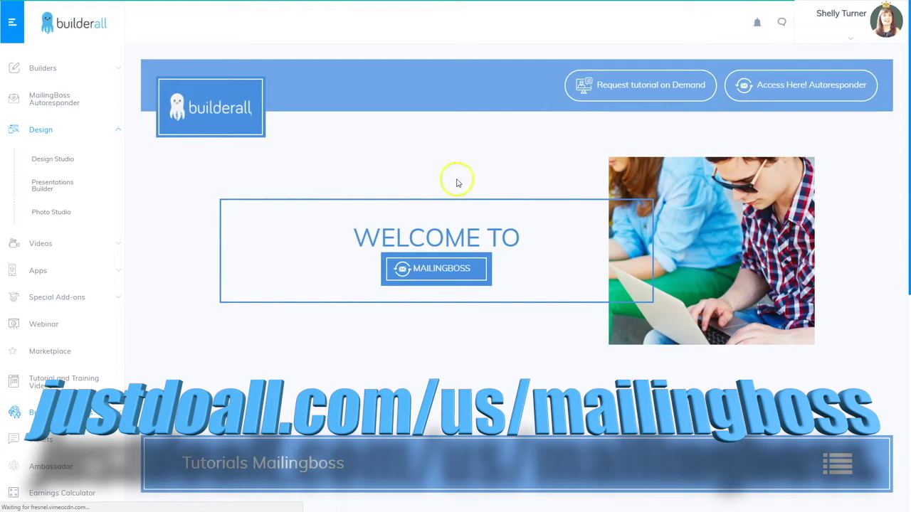
left_click(425, 275)
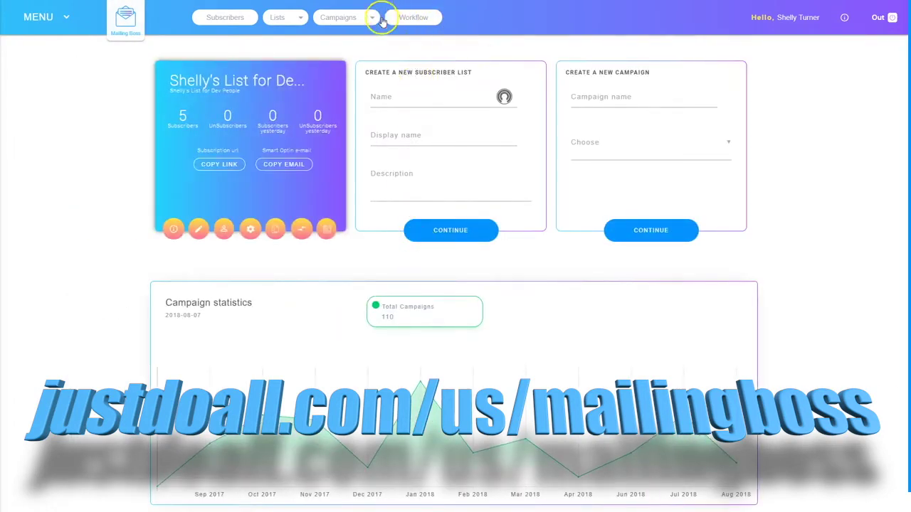
left_click(418, 20)
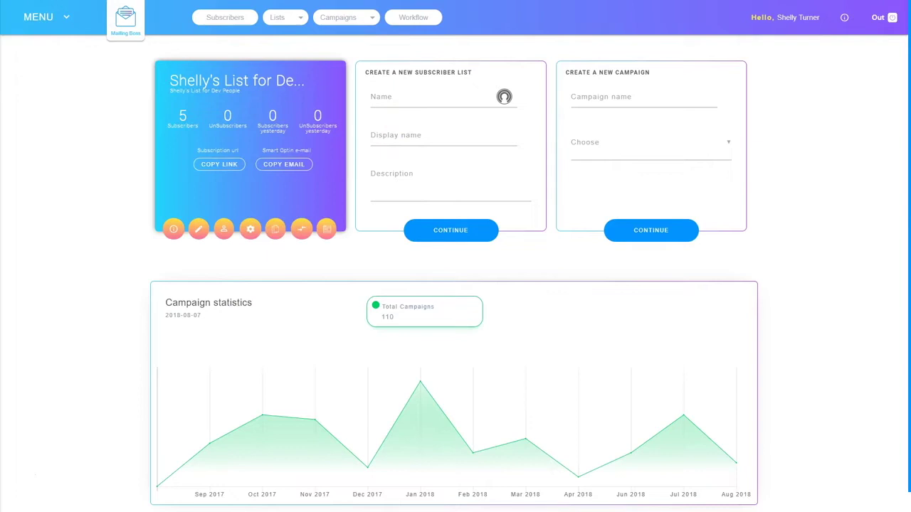
left_click(415, 18)
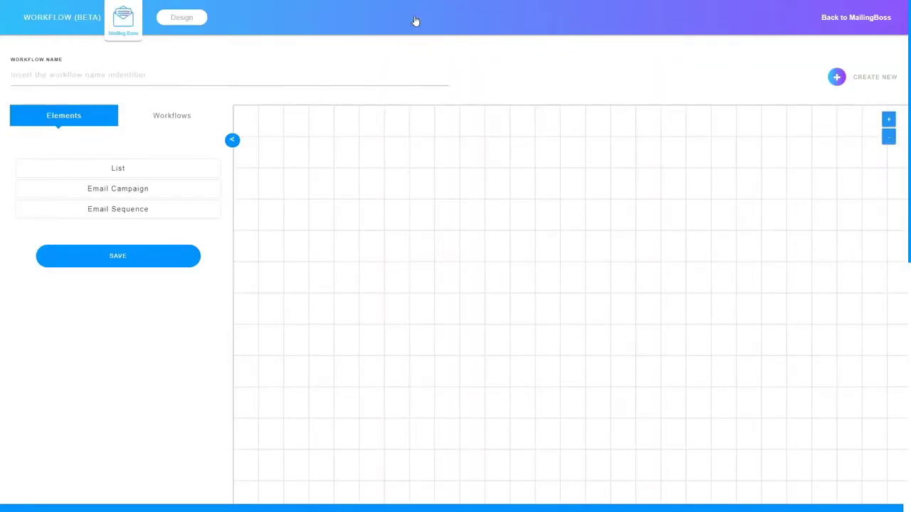
Name the workflow with the owner's first name followed by "Training Workflow" and place a List element on the canvas.
left_click(24, 76)
type("Shelly's Training Workflow")
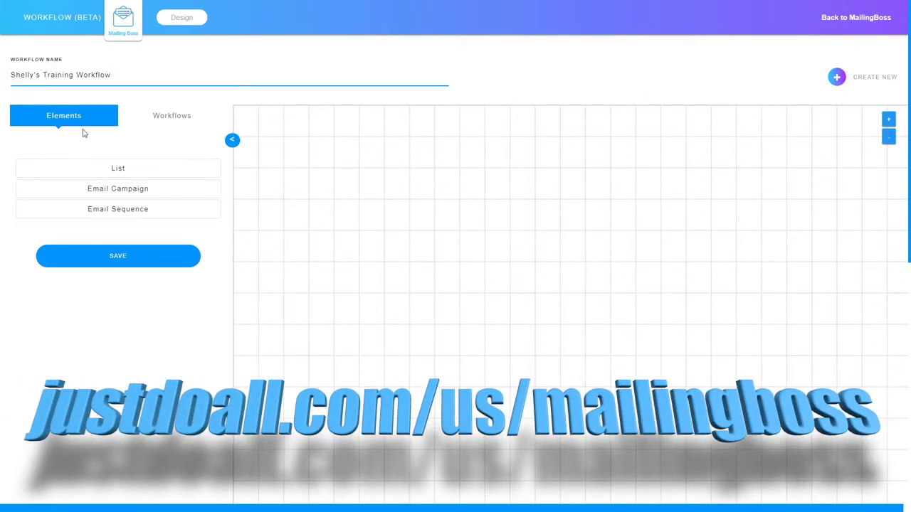
left_click_drag(106, 166, 125, 169)
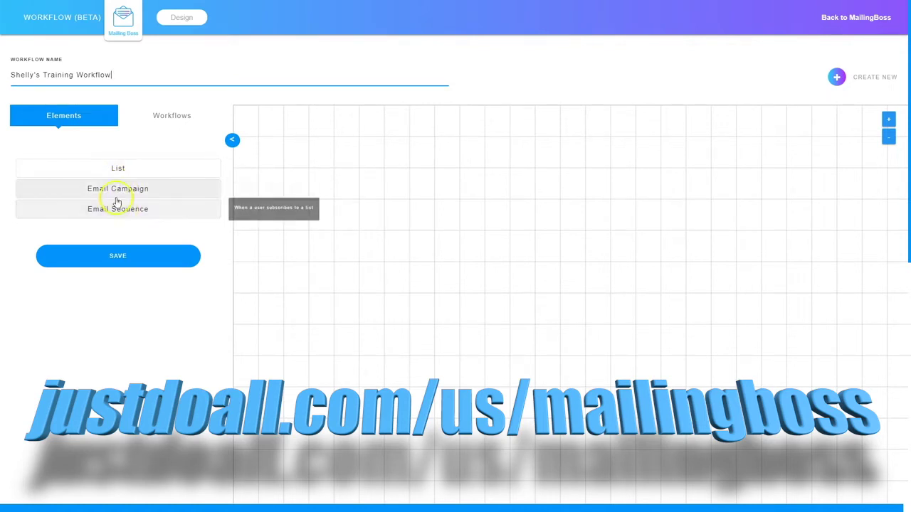
left_click(117, 167)
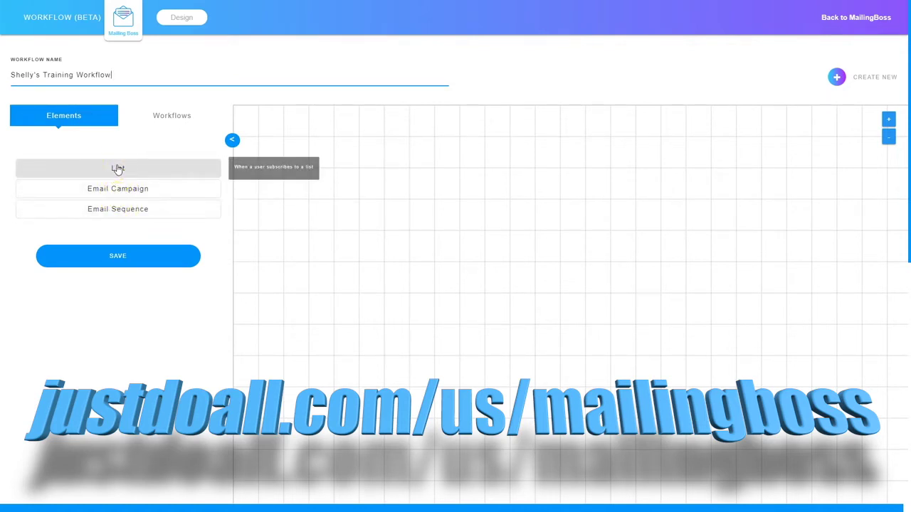
left_click_drag(119, 168, 285, 197)
left_click_drag(397, 200, 469, 164)
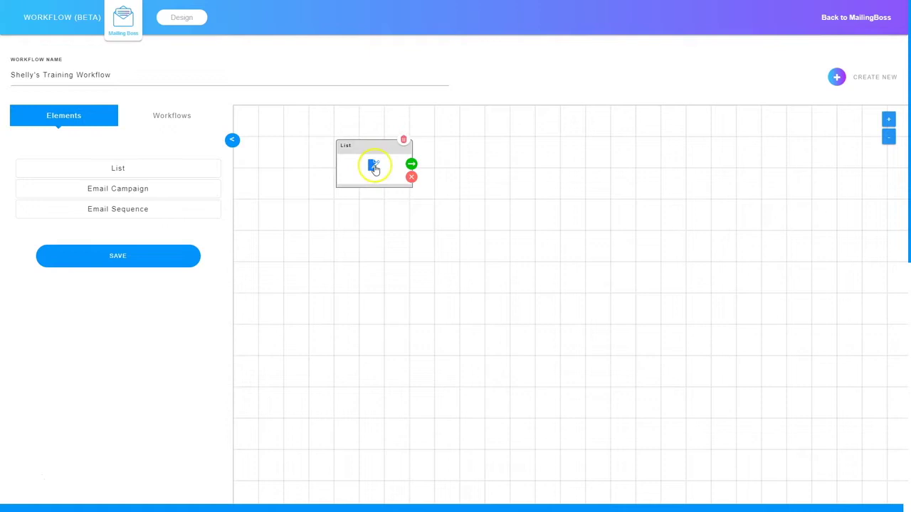
Start a new subscriber list for the List element, using the workflow's name plus "List" as name, display name and description.
left_click(374, 169)
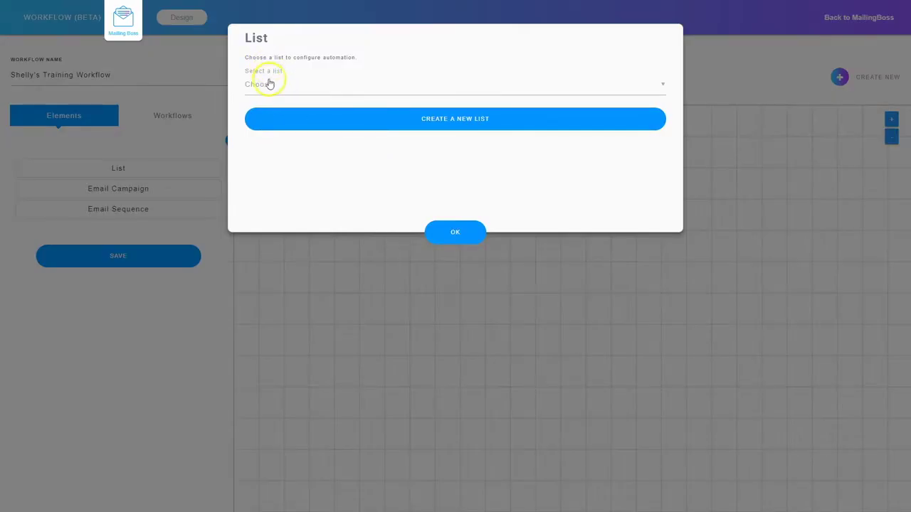
left_click(443, 119)
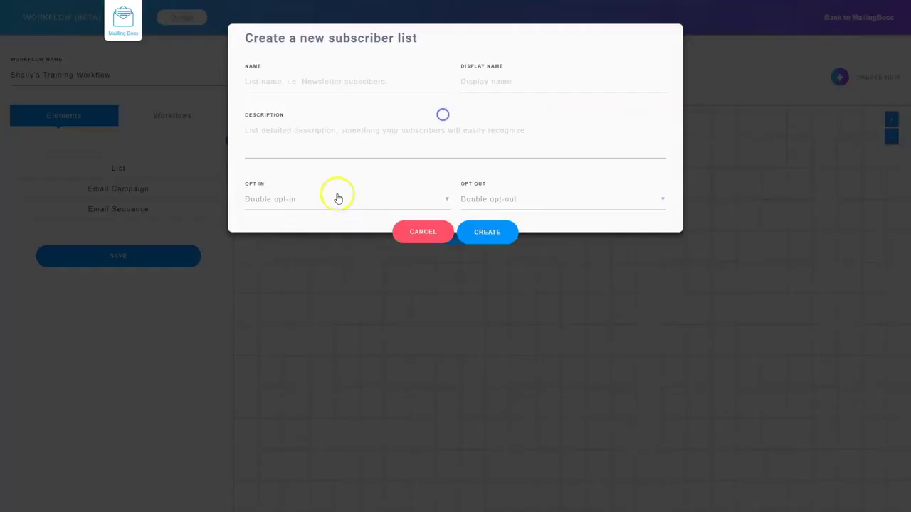
left_click(316, 84)
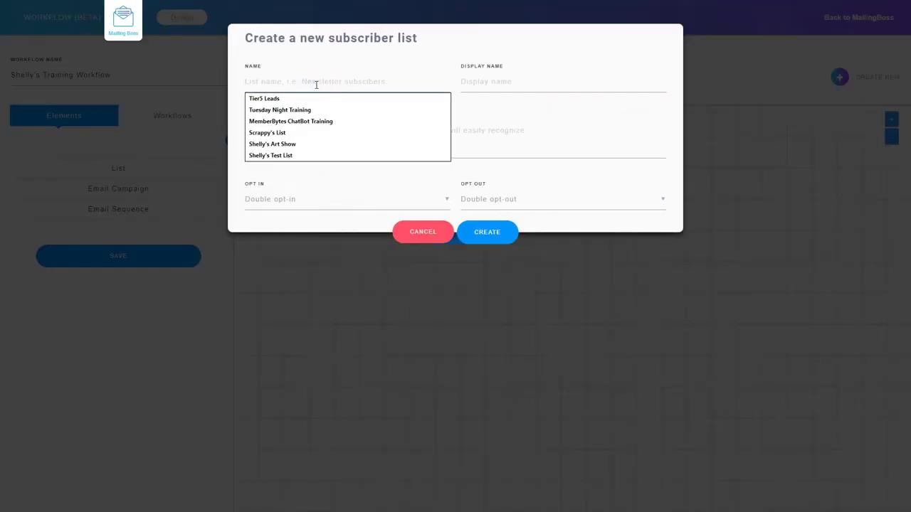
type("Shelly's Training Workflow List")
left_click_drag(363, 81, 228, 81)
key("ctrl+c")
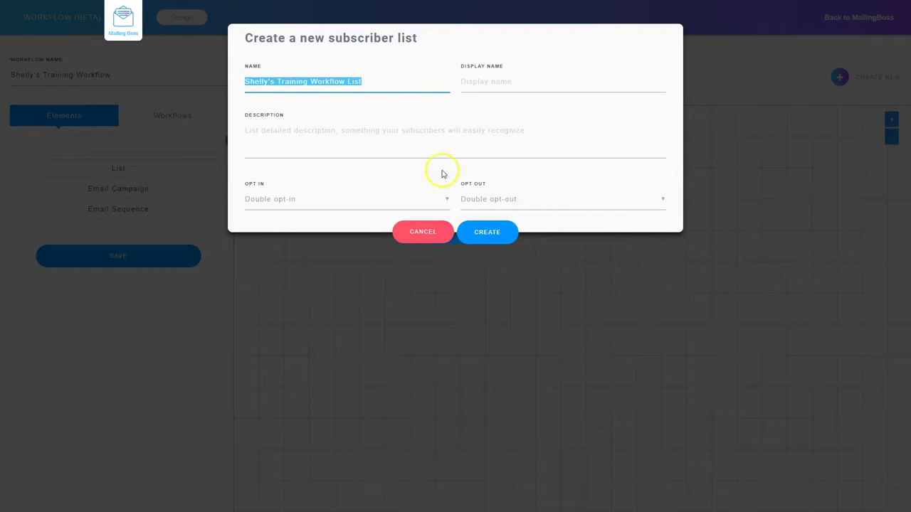
left_click(502, 81)
key("ctrl+v")
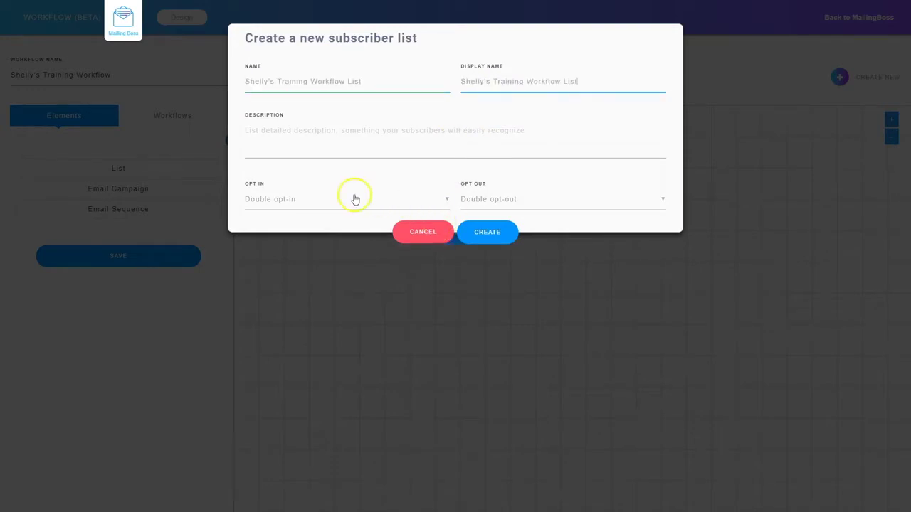
left_click(286, 127)
key("ctrl+v")
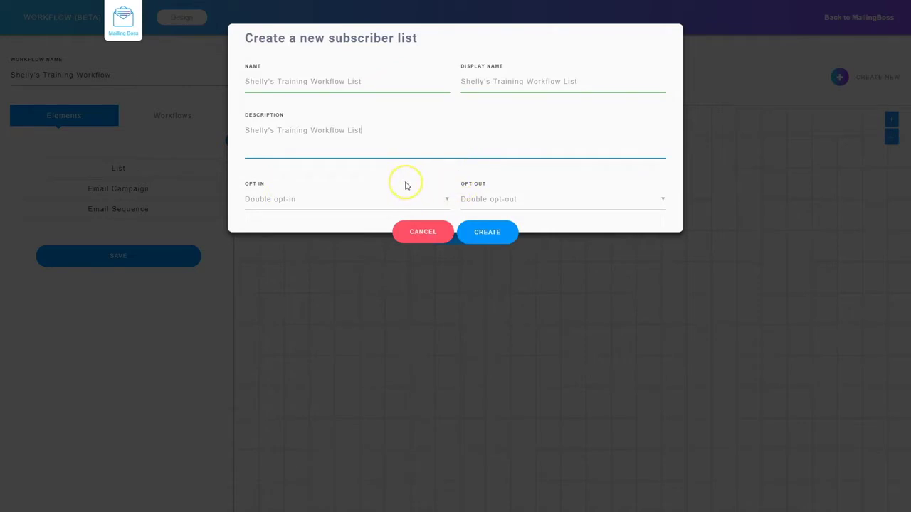
Set the new list to single opt-in and single opt-out, then create it and assign it to the List element.
left_click(298, 198)
left_click(297, 224)
left_click(484, 204)
left_click(490, 224)
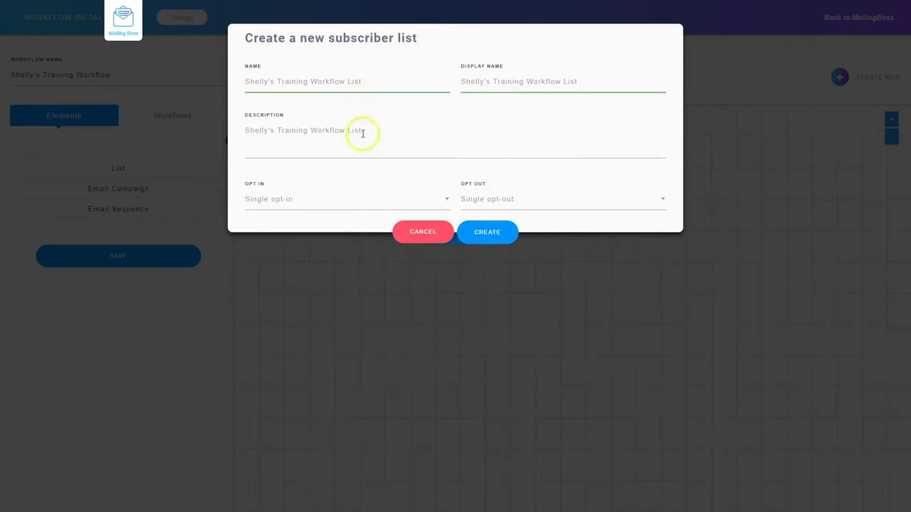
left_click(487, 237)
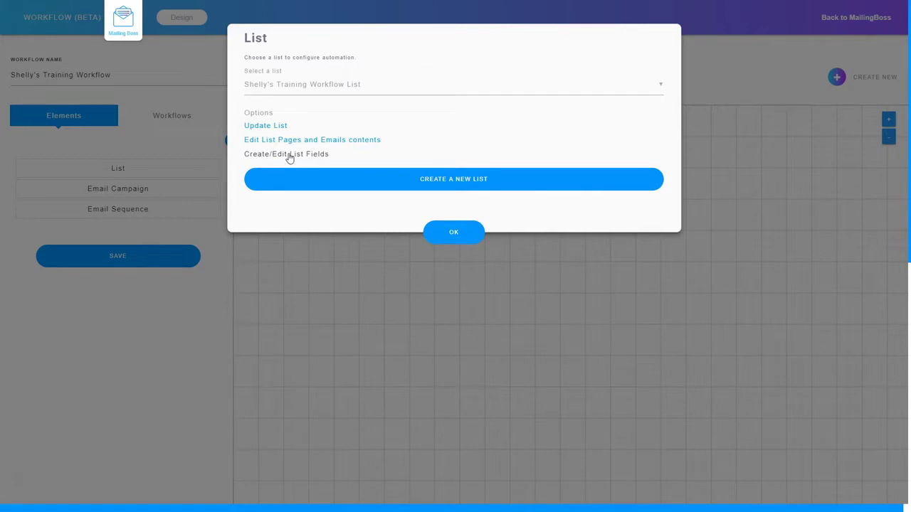
left_click(454, 234)
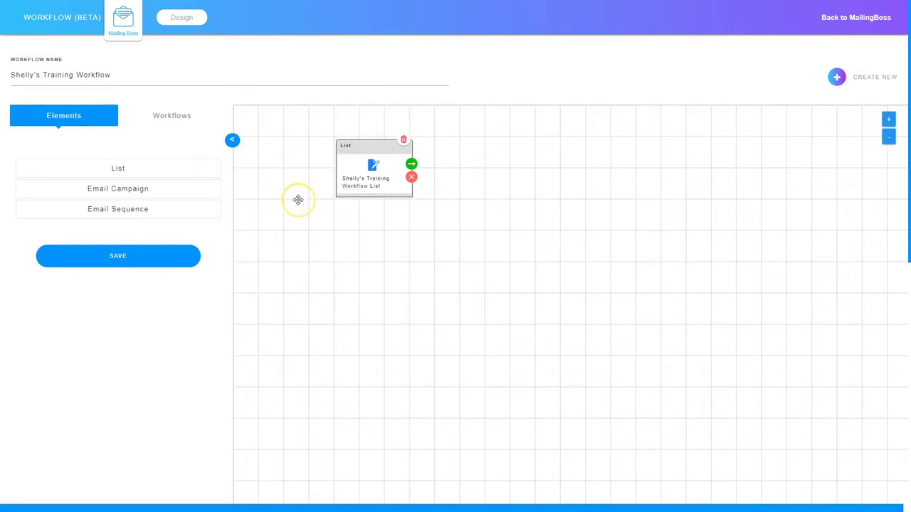
Save the training workflow and reopen it from the saved workflows.
left_click(102, 257)
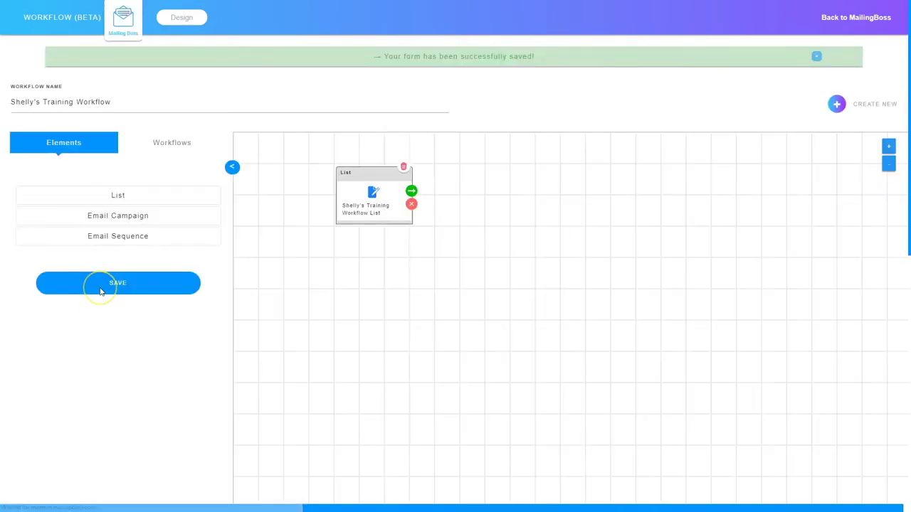
left_click(119, 290)
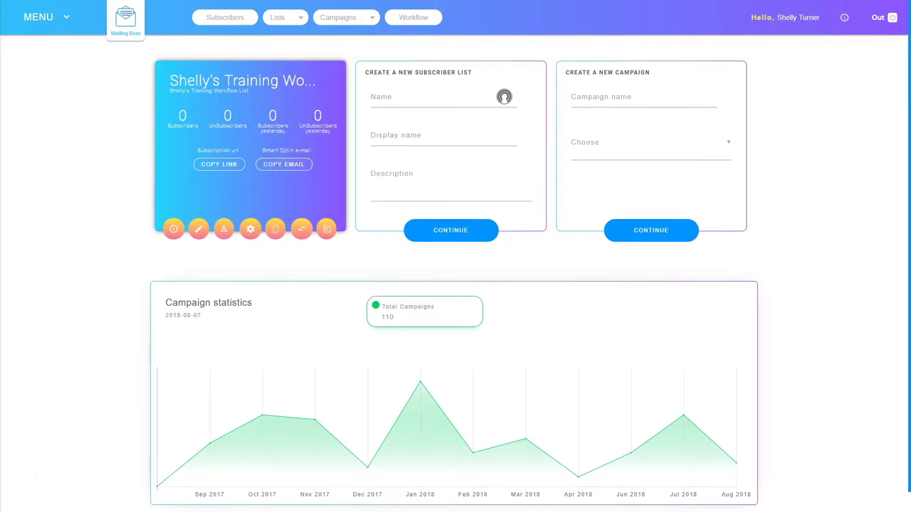
left_click(415, 17)
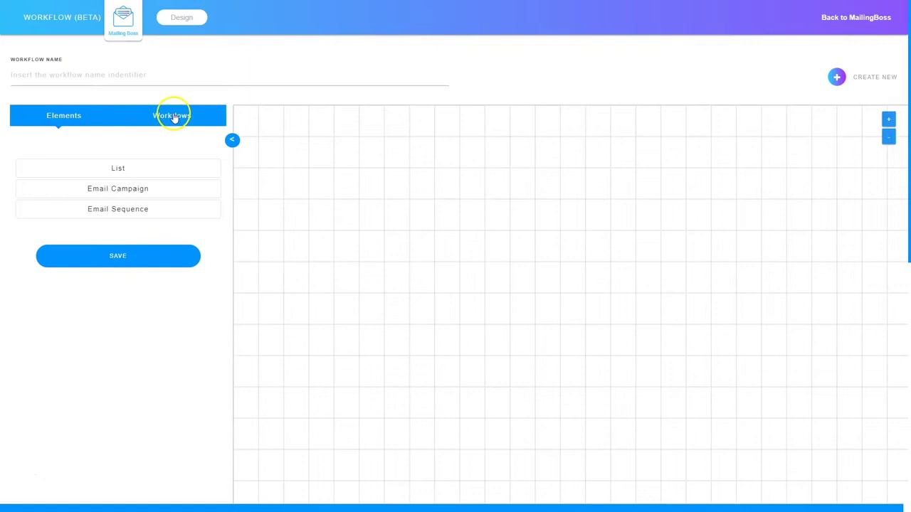
left_click(178, 117)
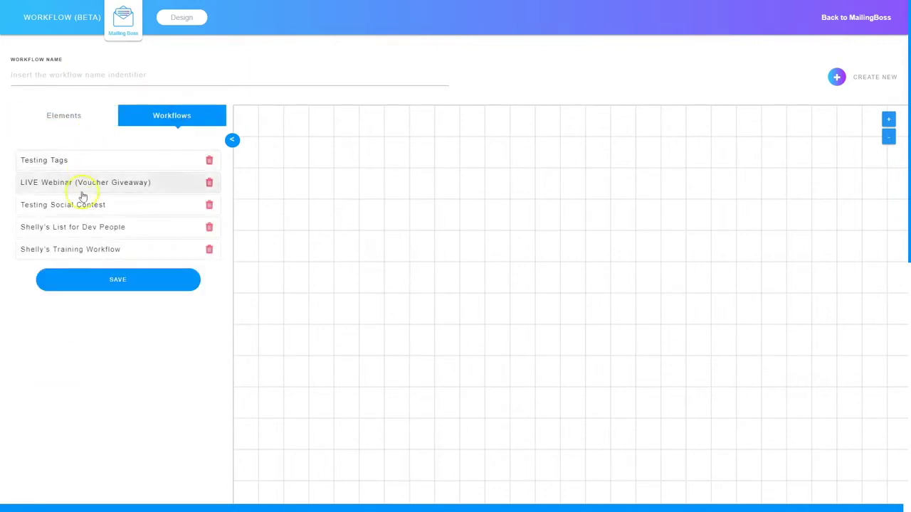
left_click(93, 251)
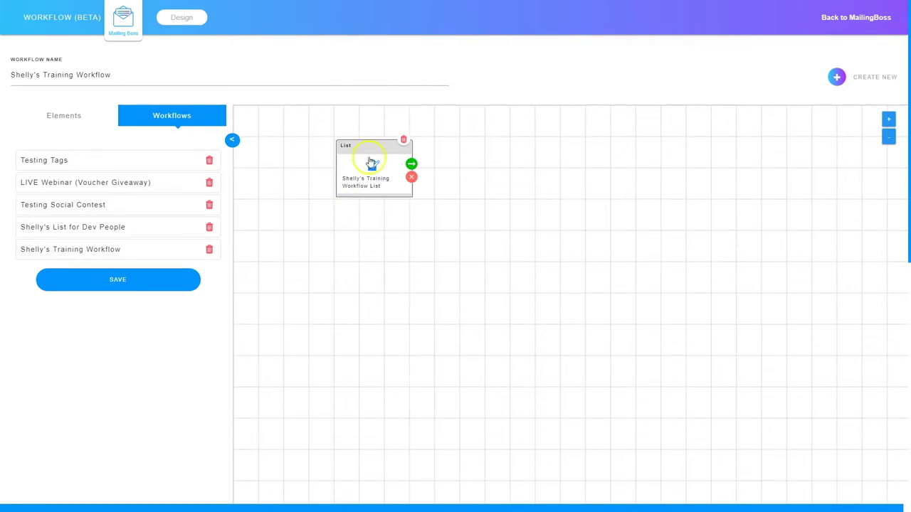
Add an Email Sequence action to the List element and start a new sequence named "Workflow Training Email Sequence".
left_click(412, 166)
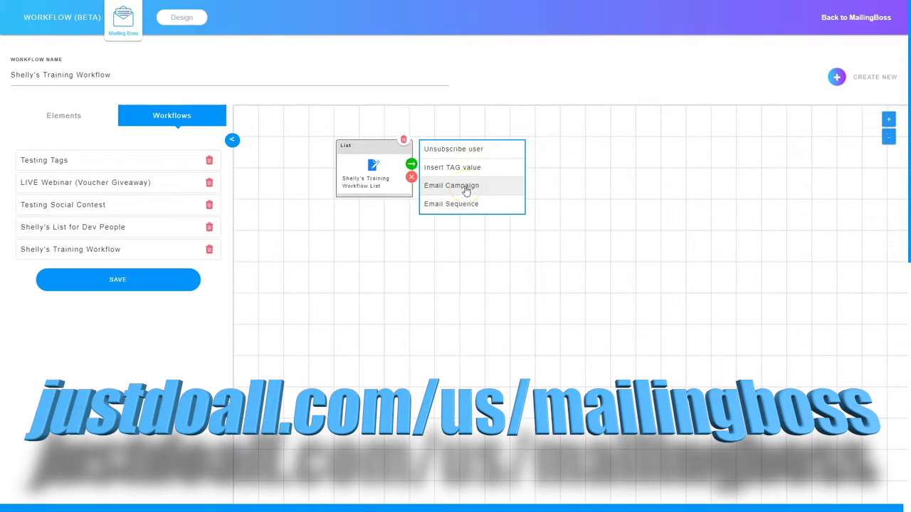
left_click(432, 205)
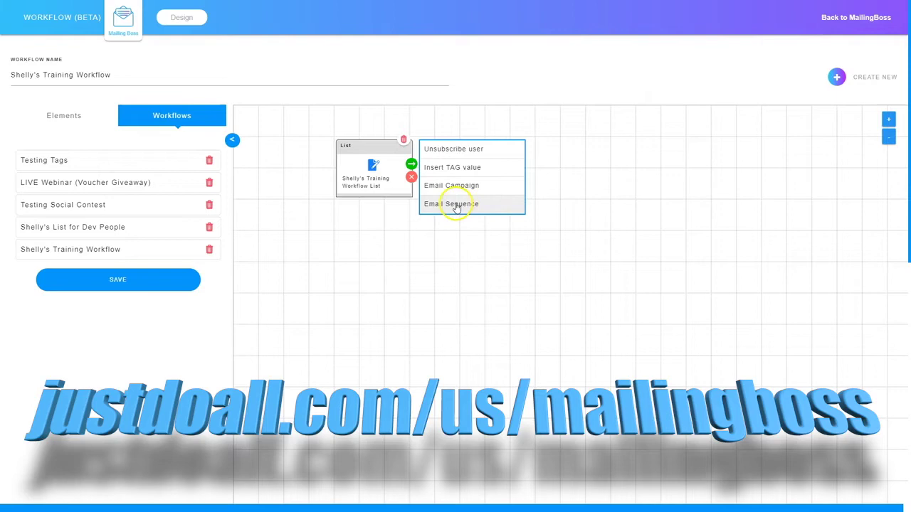
left_click(463, 206)
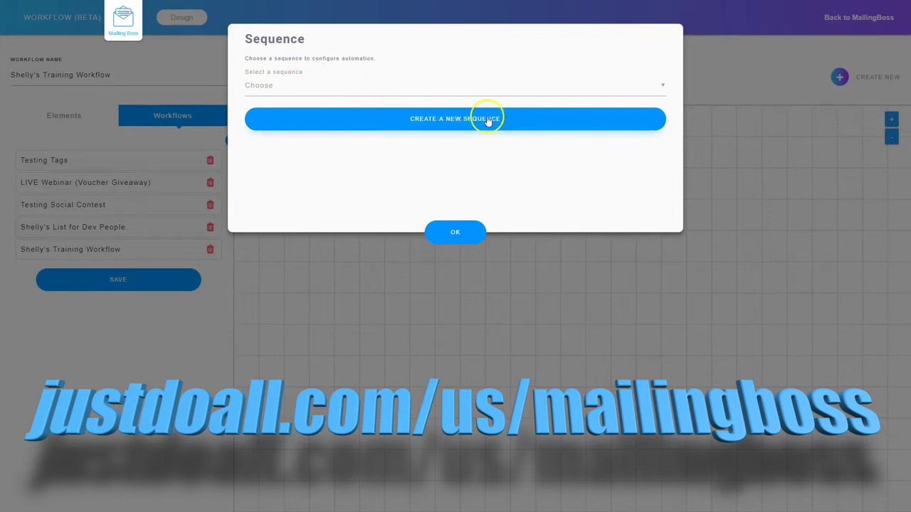
left_click(447, 121)
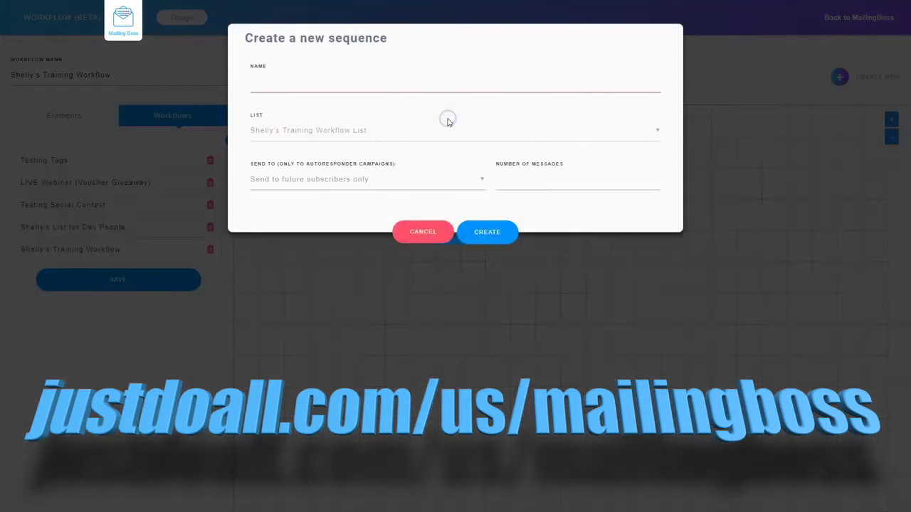
left_click(286, 91)
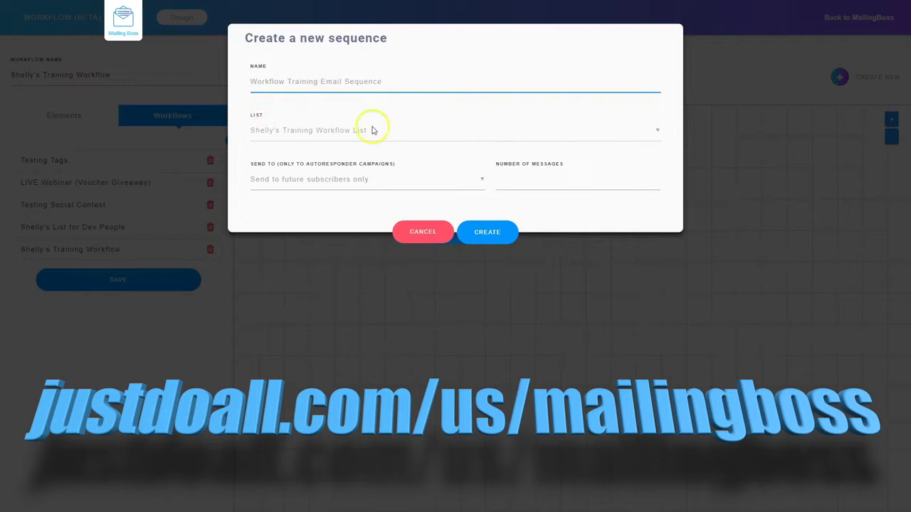
left_click(308, 161)
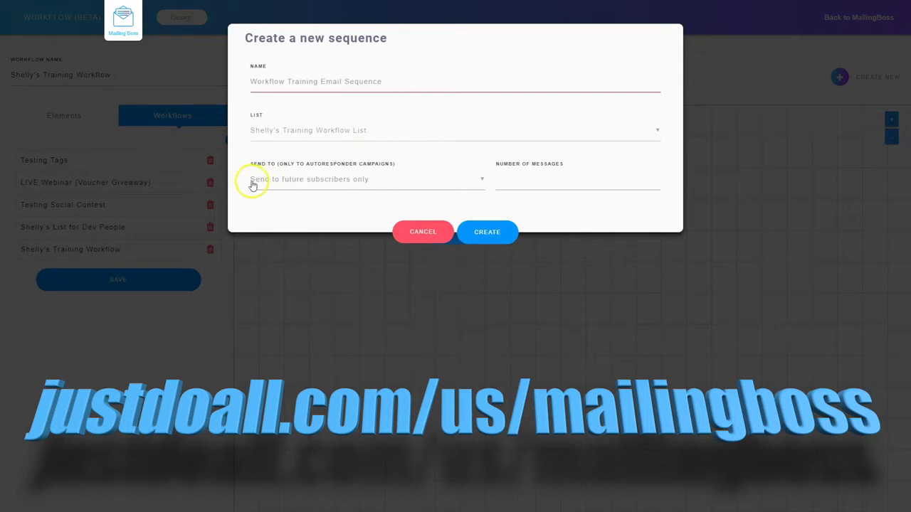
Create the sequence with 3 messages, sent to future subscribers only, and accept the campaign settings.
left_click(340, 182)
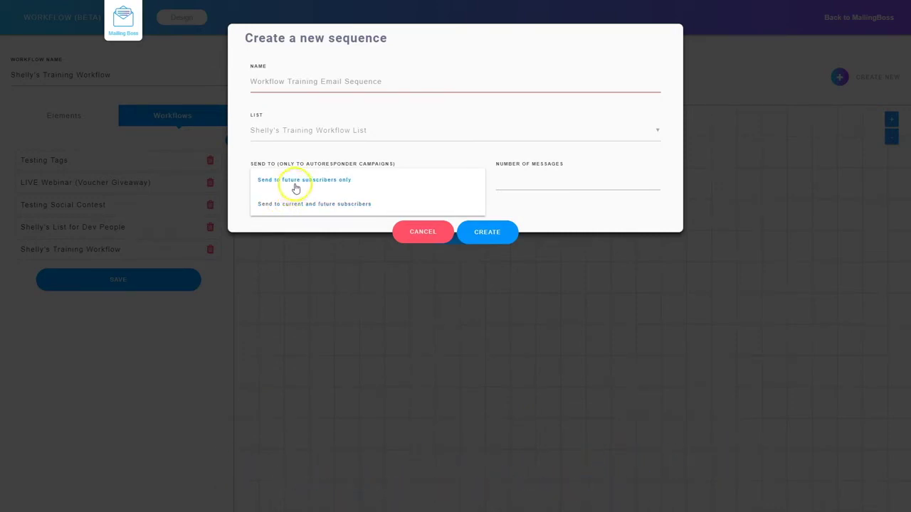
left_click(296, 180)
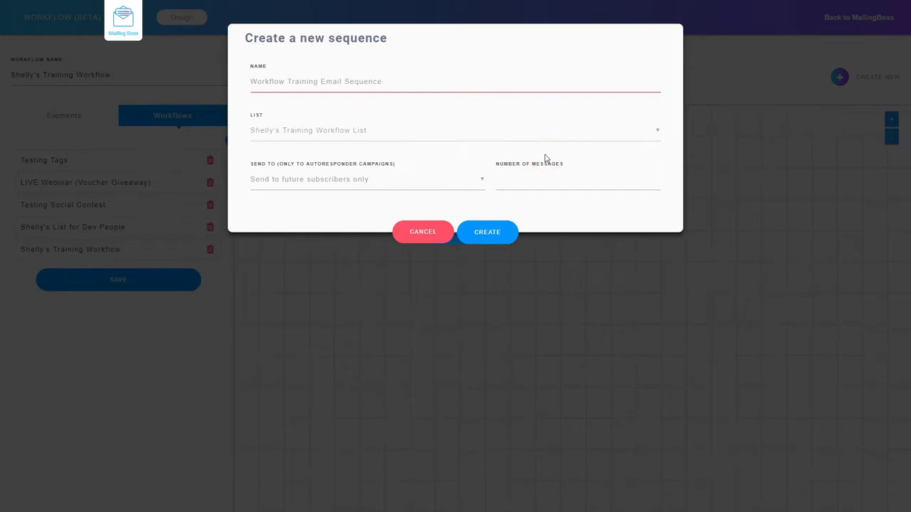
left_click(549, 182)
type("3")
left_click(489, 235)
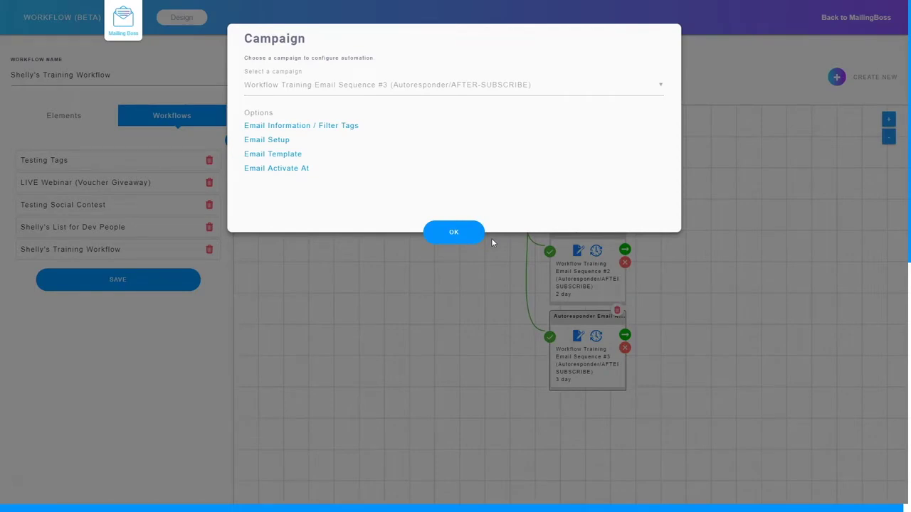
left_click(451, 232)
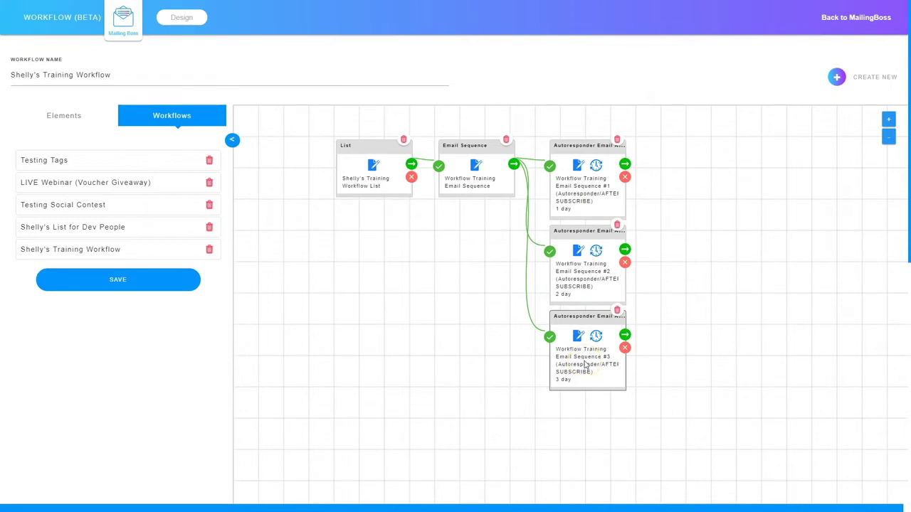
Save the setup of the sequence's first email with the subject "Welcome Message" and continue to its template.
left_click(578, 165)
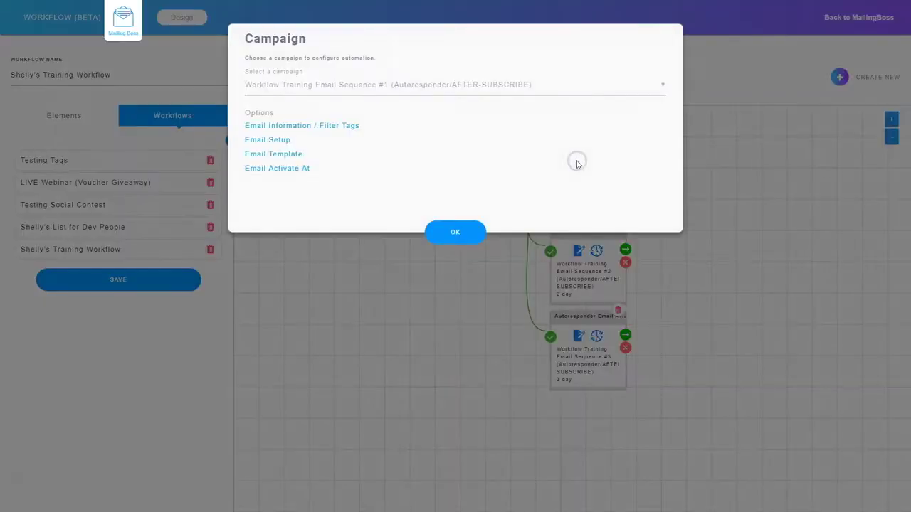
left_click(268, 141)
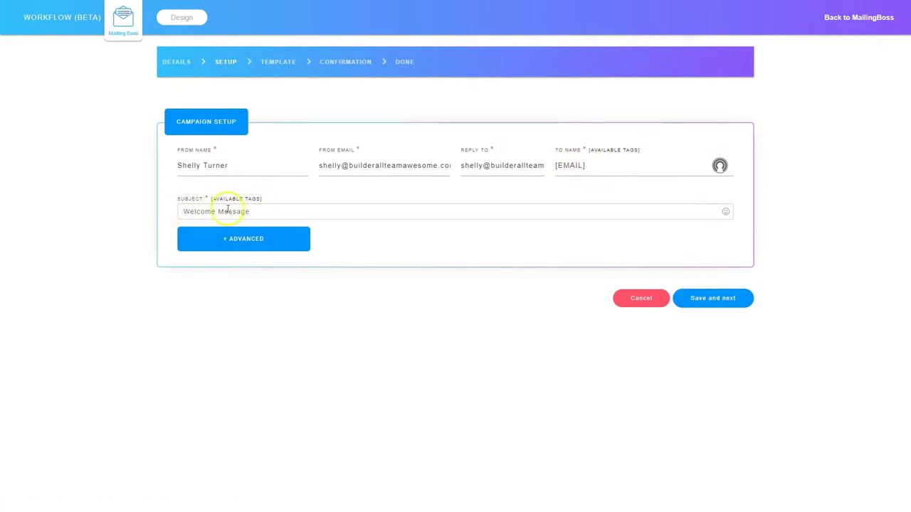
left_click(716, 298)
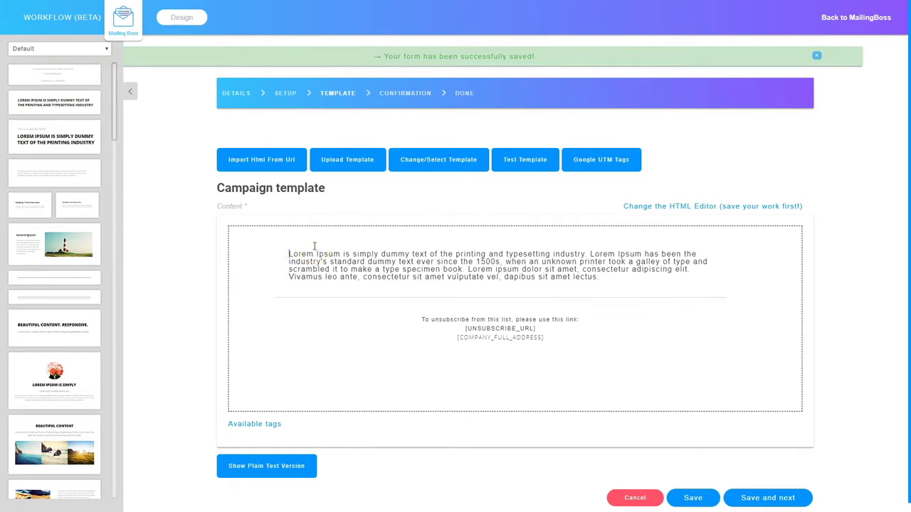
Add the line "Welcome Message" above the placeholder text in the email template, and save it to continue to confirmation.
type("Welcome Message")
key("Return")
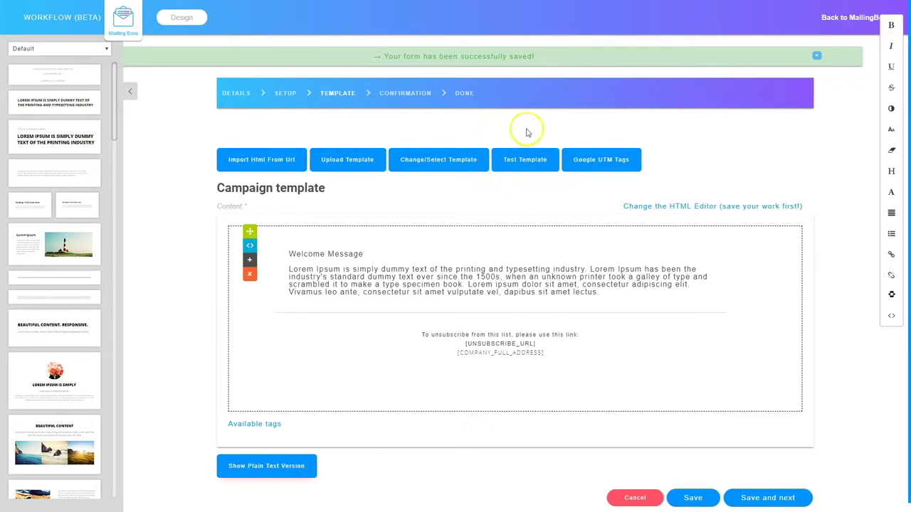
left_click(287, 297)
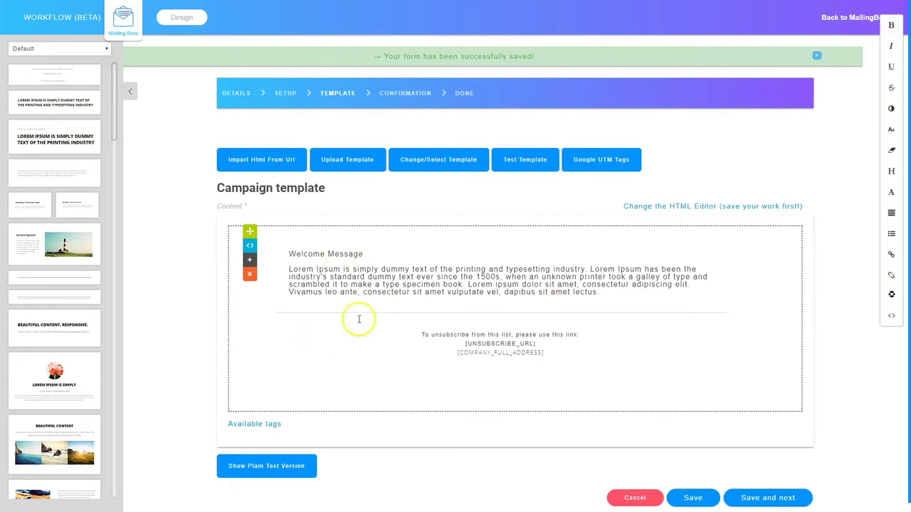
left_click(760, 498)
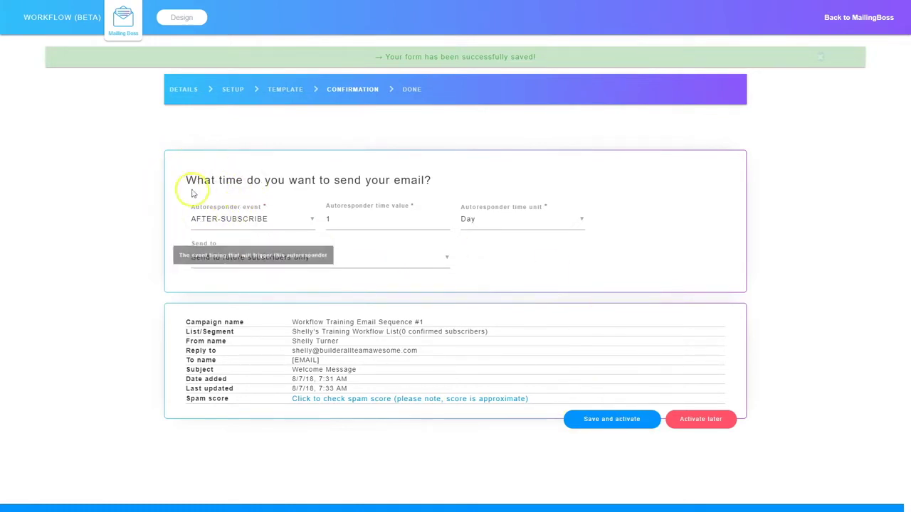
Schedule the email for 0 days after subscribing, keep it for future subscribers only, and save and activate it.
left_click(265, 220)
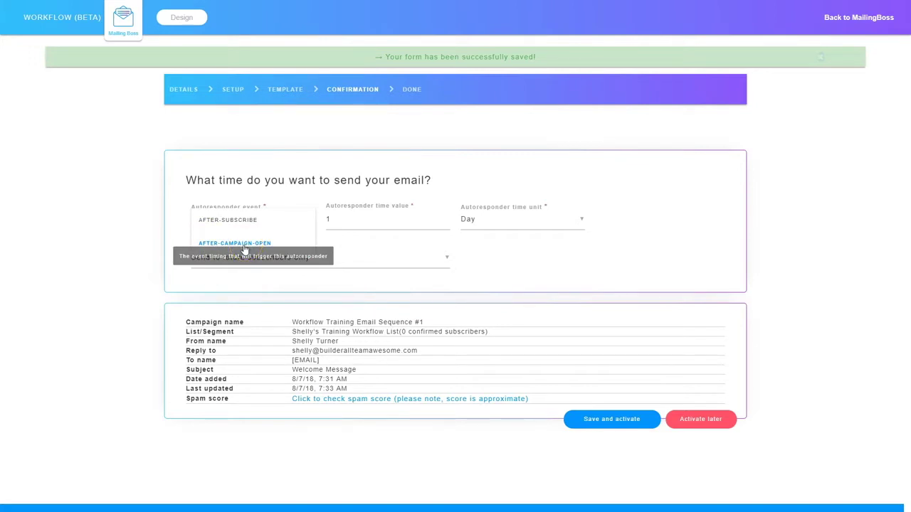
left_click(238, 220)
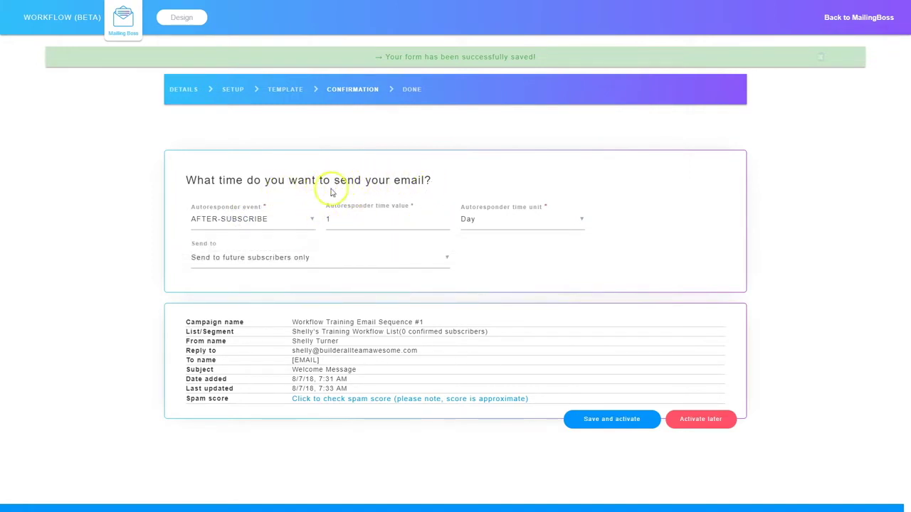
left_click(354, 221)
key("BackSpace")
type("0")
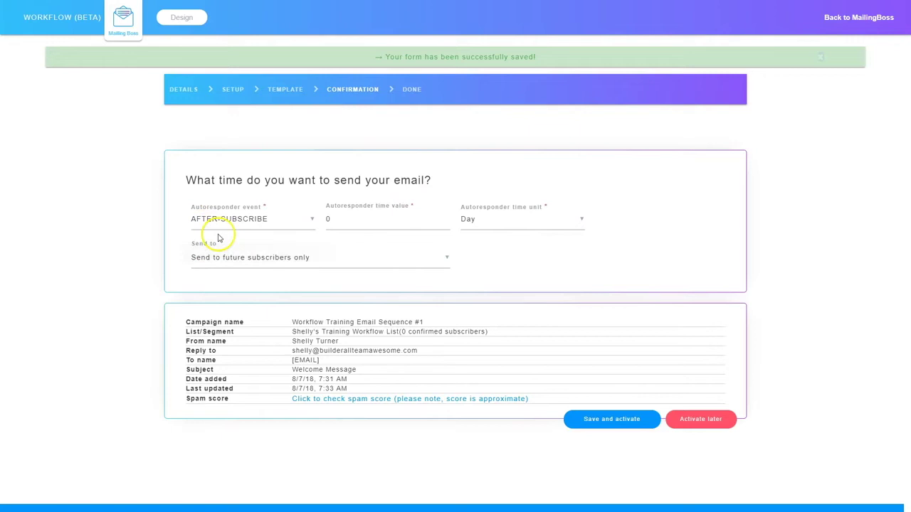
left_click(311, 259)
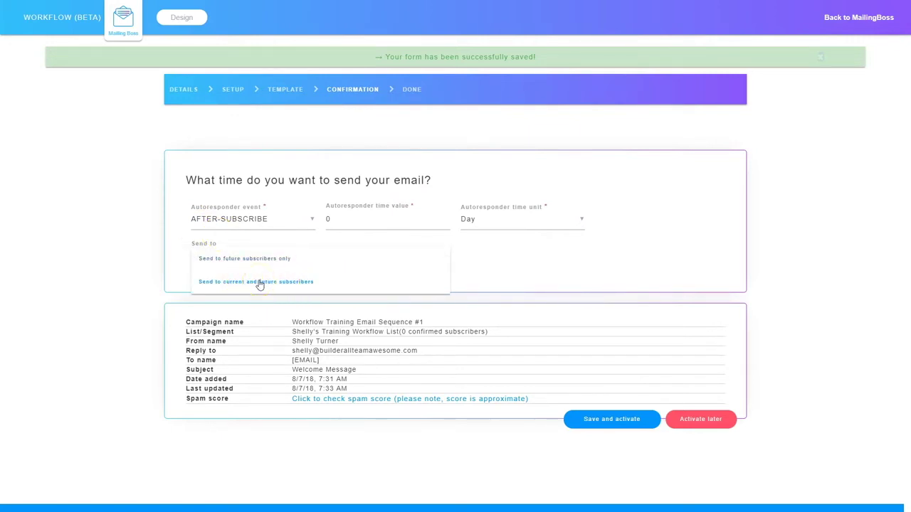
left_click(536, 255)
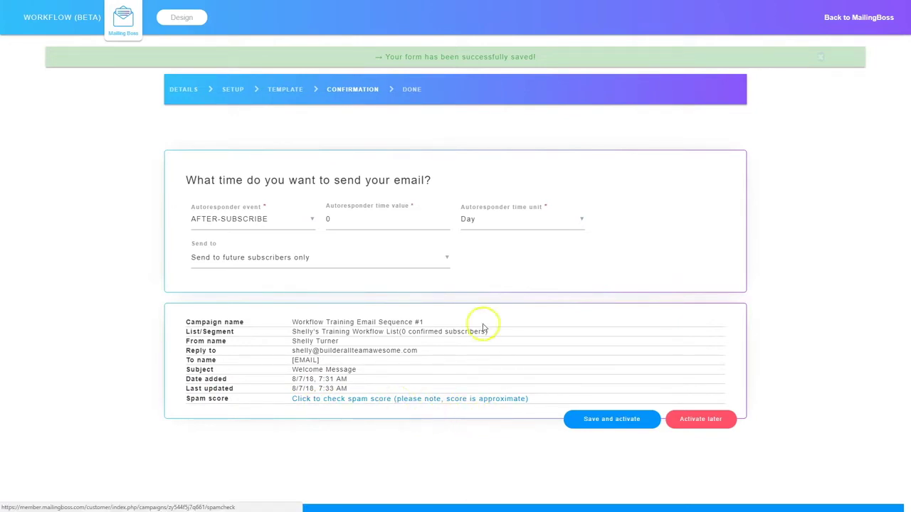
left_click(611, 420)
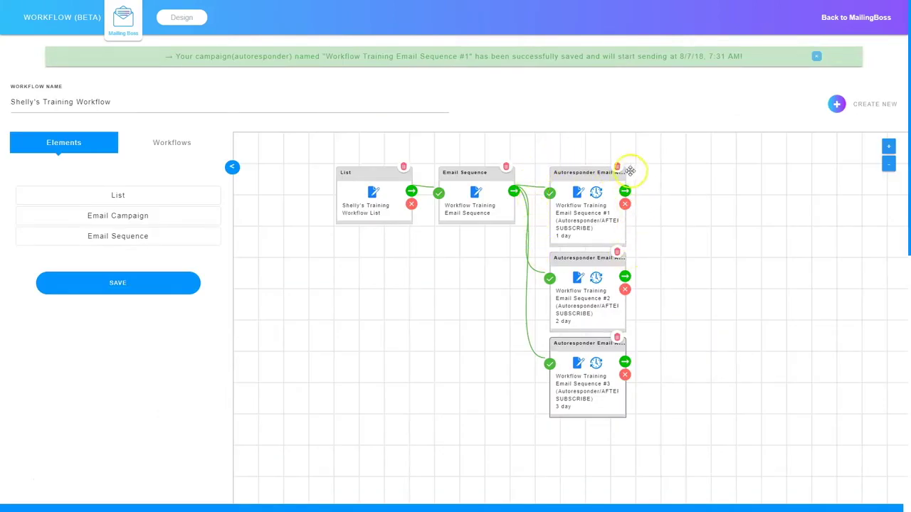
Accept the campaign options of the sequence's first autoresponder email and save the workflow.
left_click(596, 193)
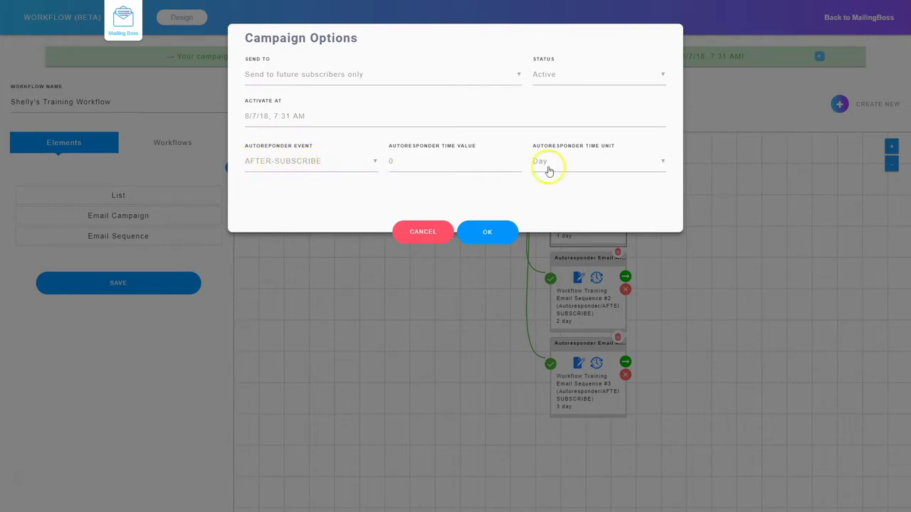
left_click(488, 232)
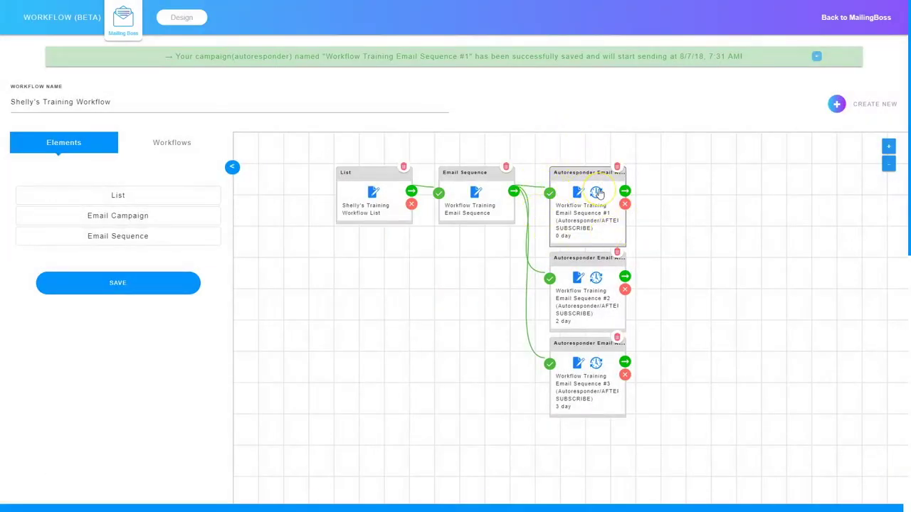
left_click(562, 228)
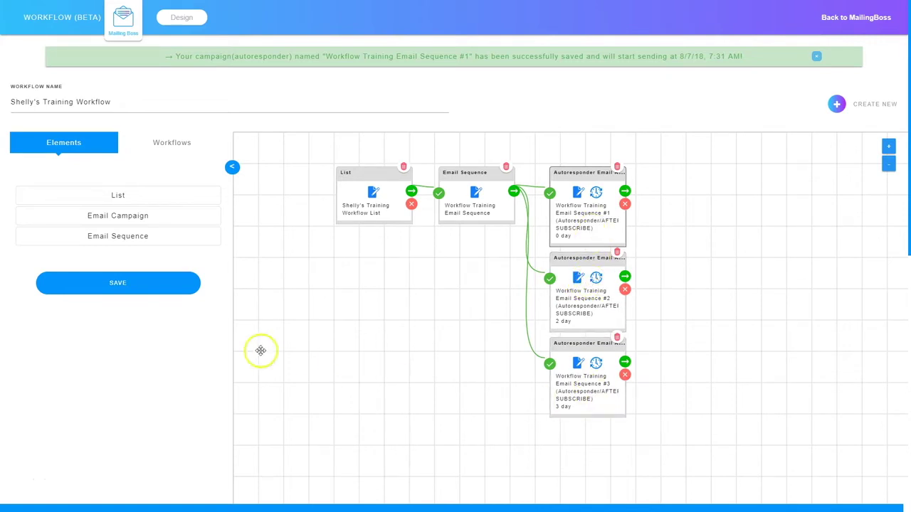
left_click(114, 285)
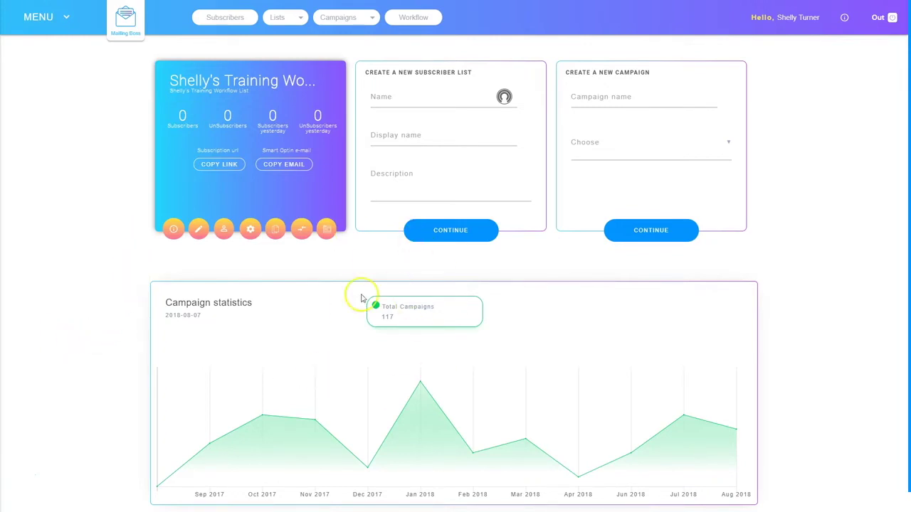
Reopen the training workflow from the saved workflows.
left_click(414, 18)
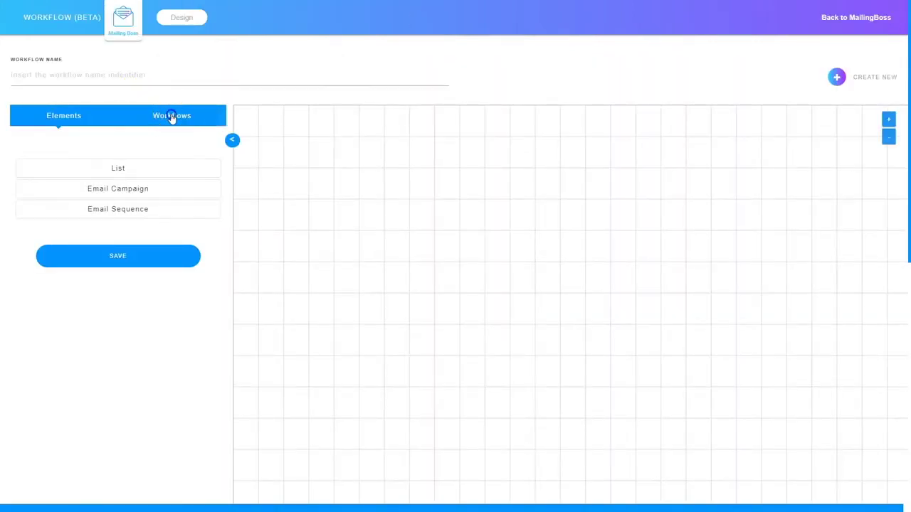
left_click(171, 117)
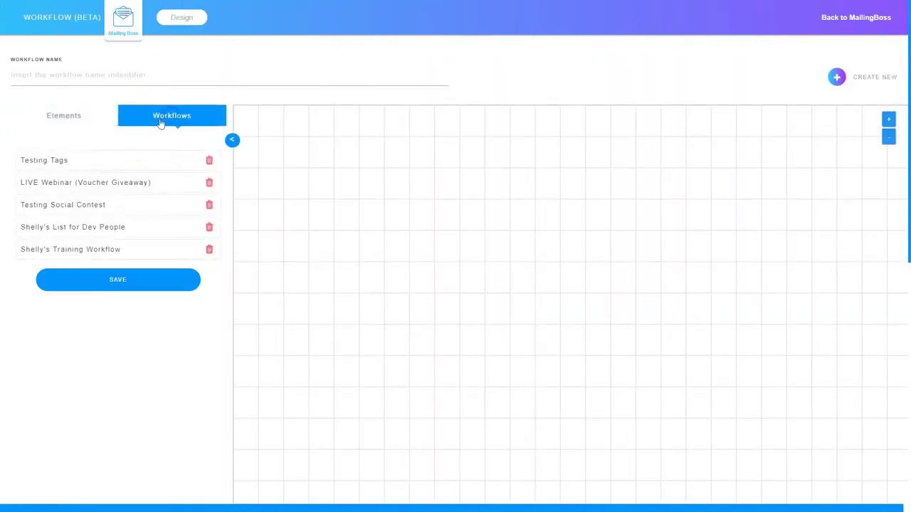
left_click(86, 250)
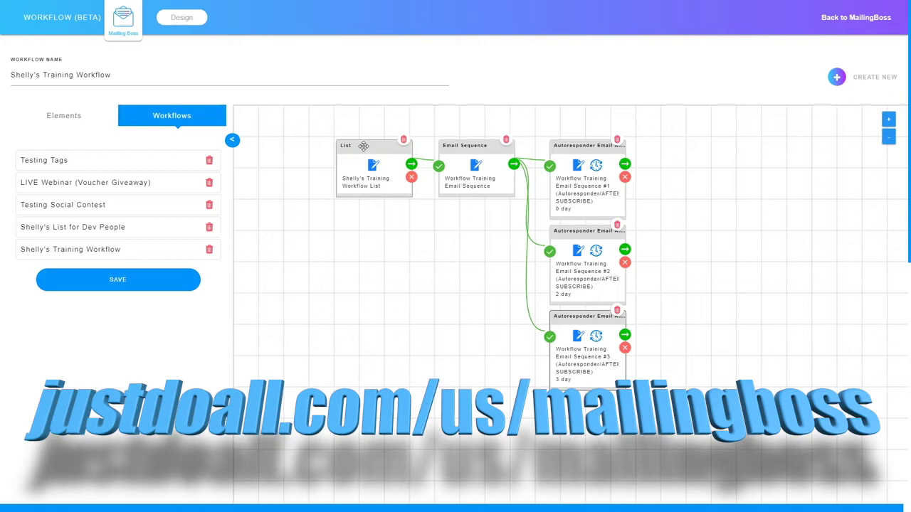
left_click(413, 166)
left_click(412, 165)
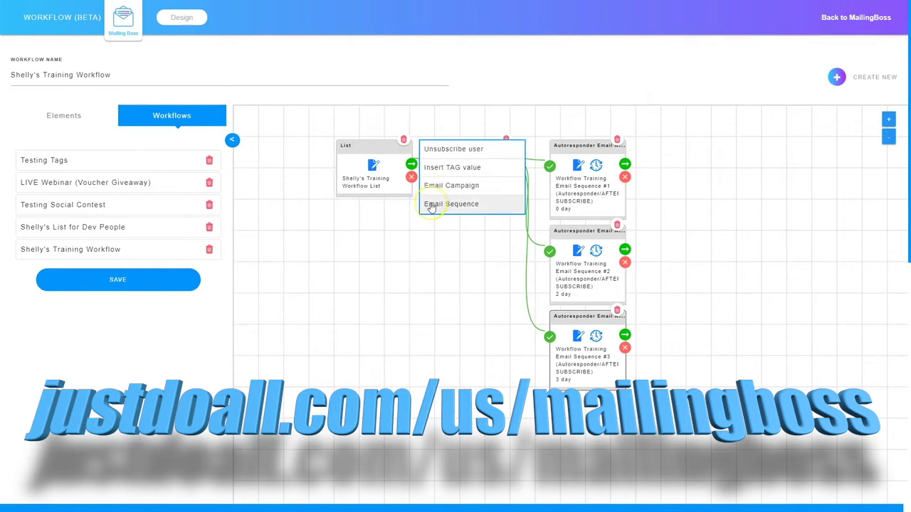
left_click(440, 167)
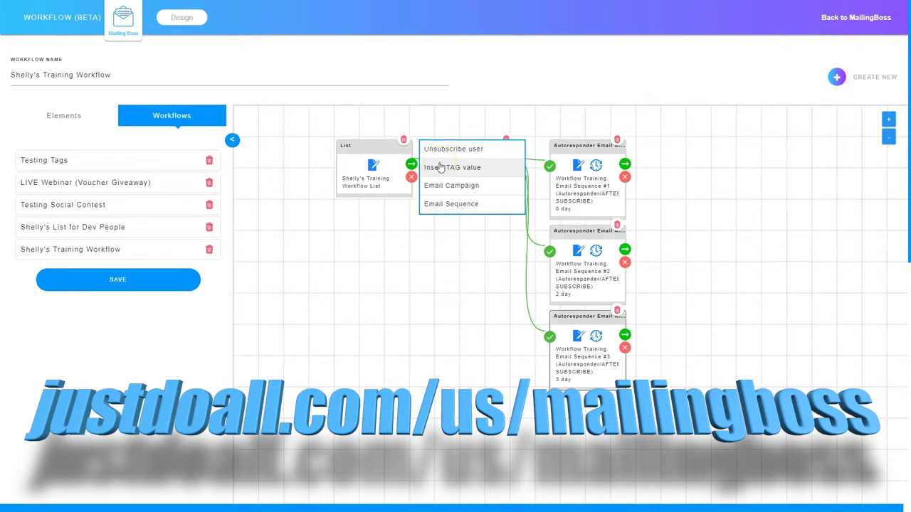
left_click(427, 187)
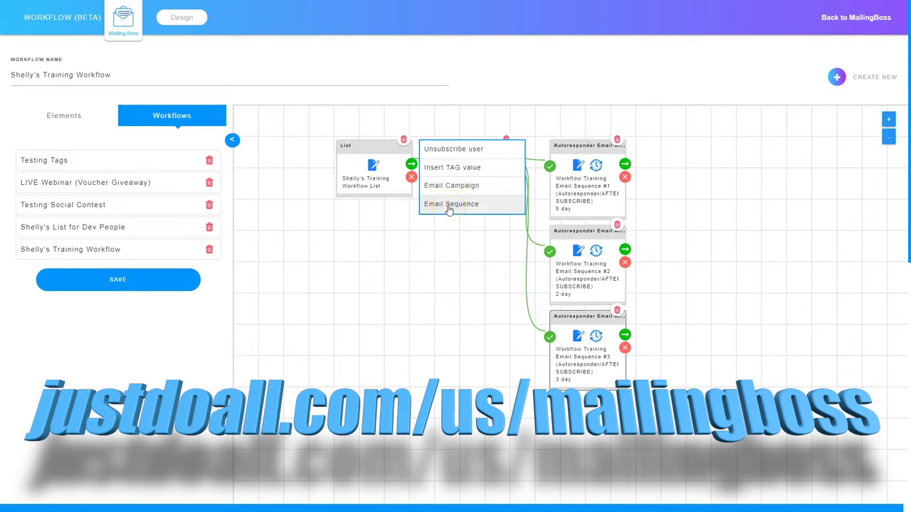
left_click(448, 205)
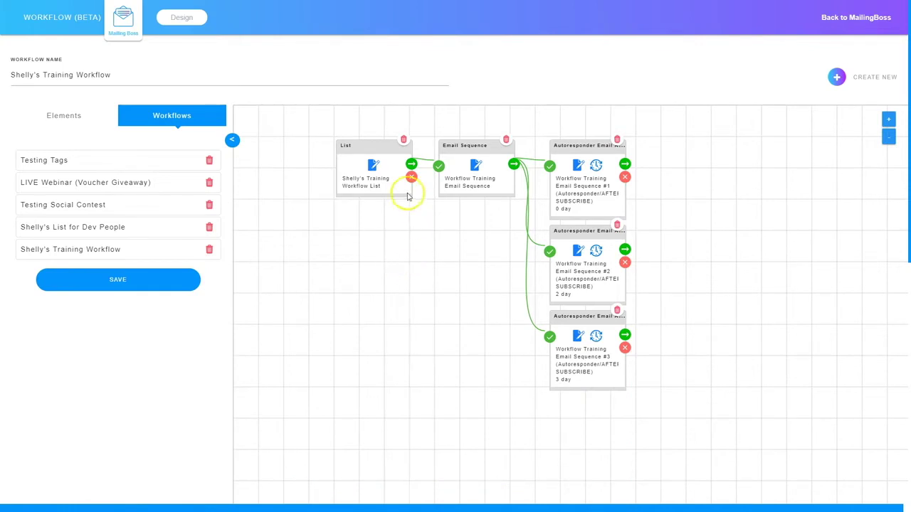
Add an Insert TAG value action to the List element with the new tag "TR1".
left_click(411, 165)
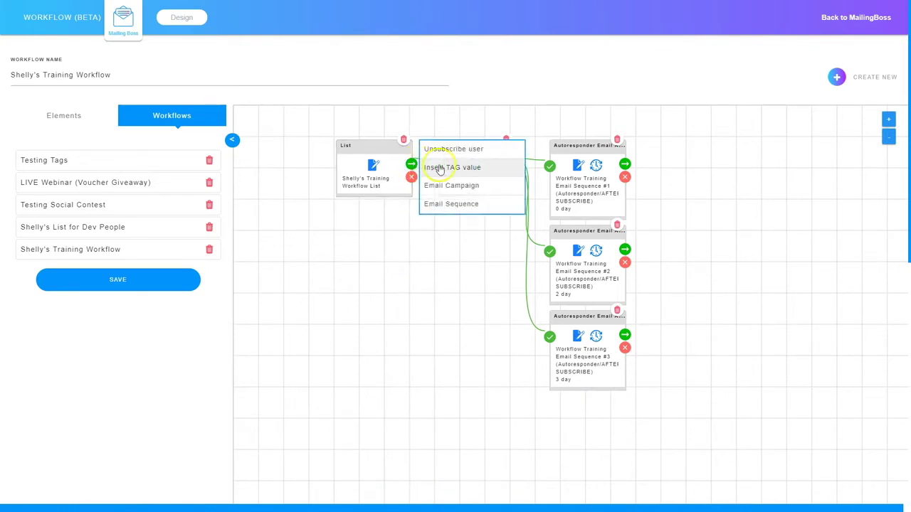
left_click(445, 169)
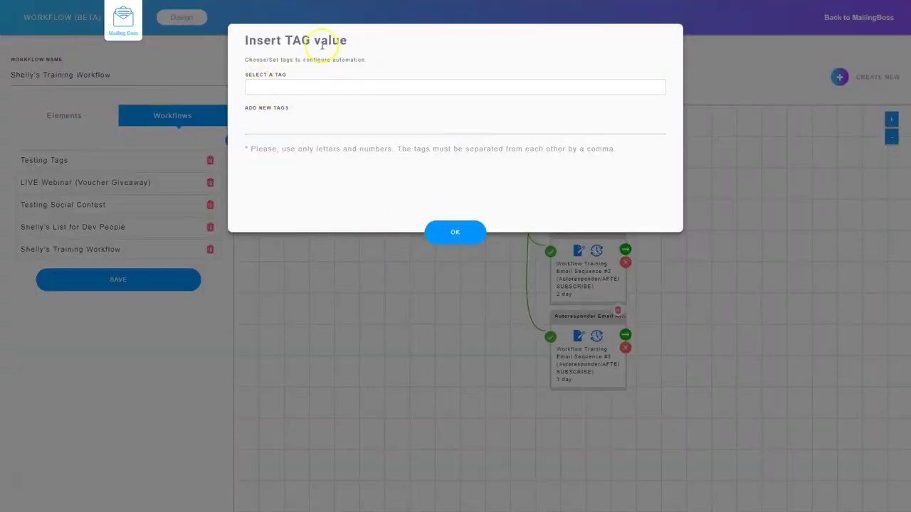
left_click(270, 125)
left_click(273, 134)
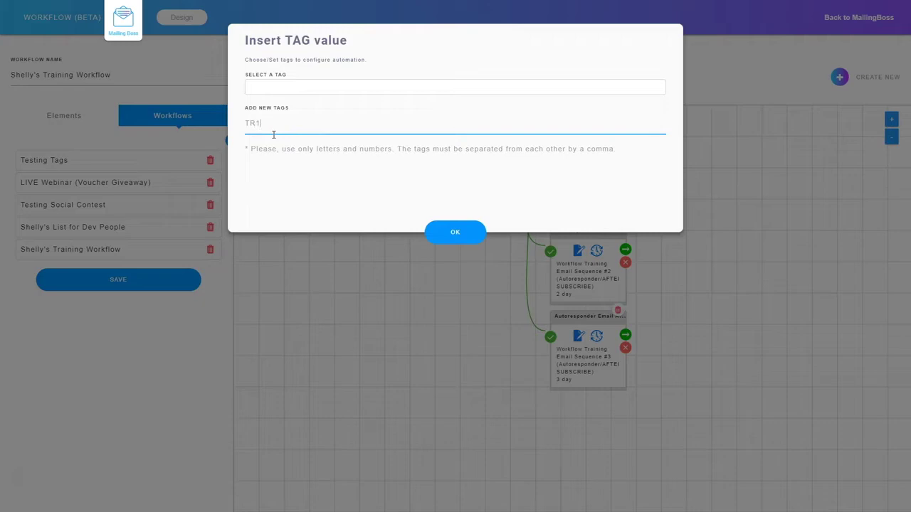
left_click(459, 235)
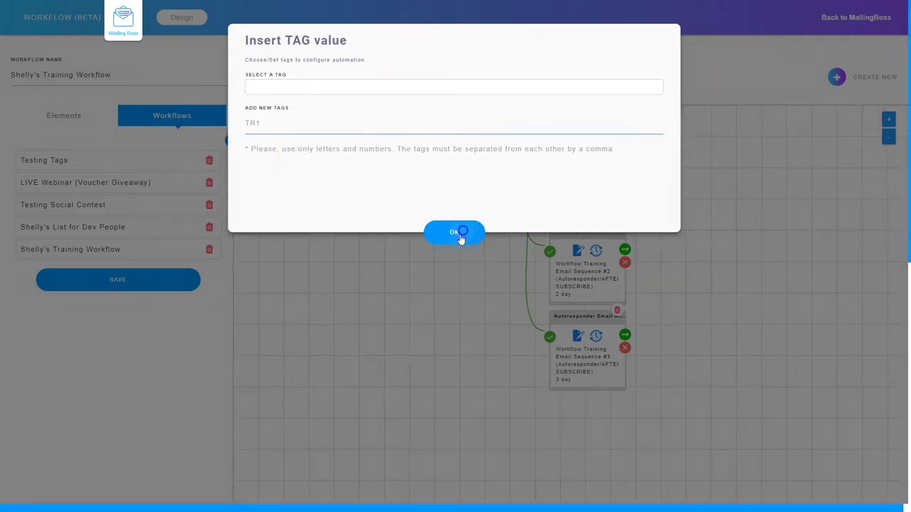
Spread out the overlapping workflow elements, placing the tag element above the Email Sequence connection and the three autoresponders farther from the List.
left_click(477, 147)
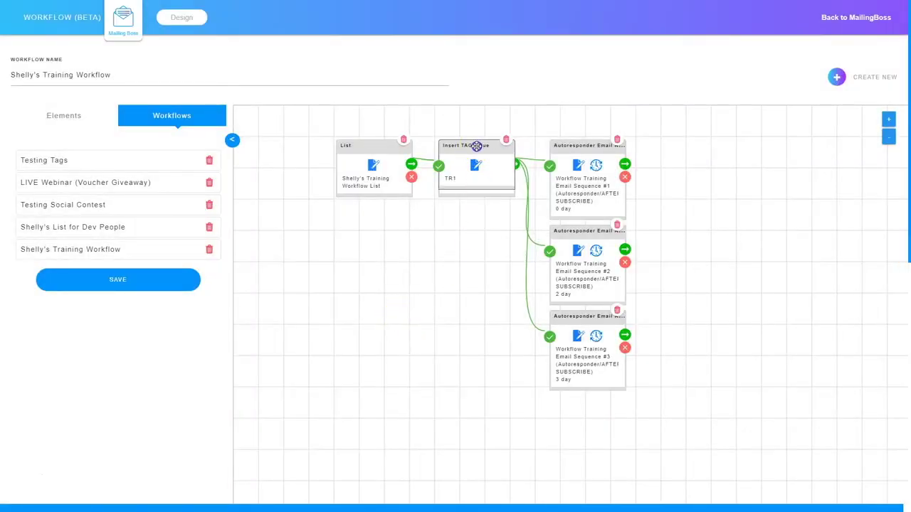
left_click_drag(466, 146, 377, 239)
left_click(477, 140)
left_click_drag(563, 145, 694, 167)
left_click_drag(598, 232, 719, 258)
left_click_drag(601, 319, 729, 354)
left_click_drag(494, 148, 607, 172)
left_click(458, 214)
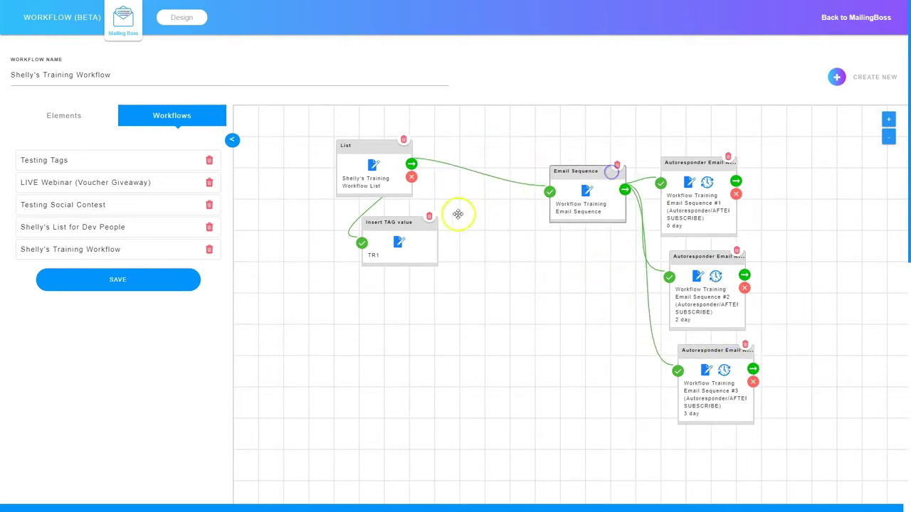
left_click_drag(403, 222, 515, 100)
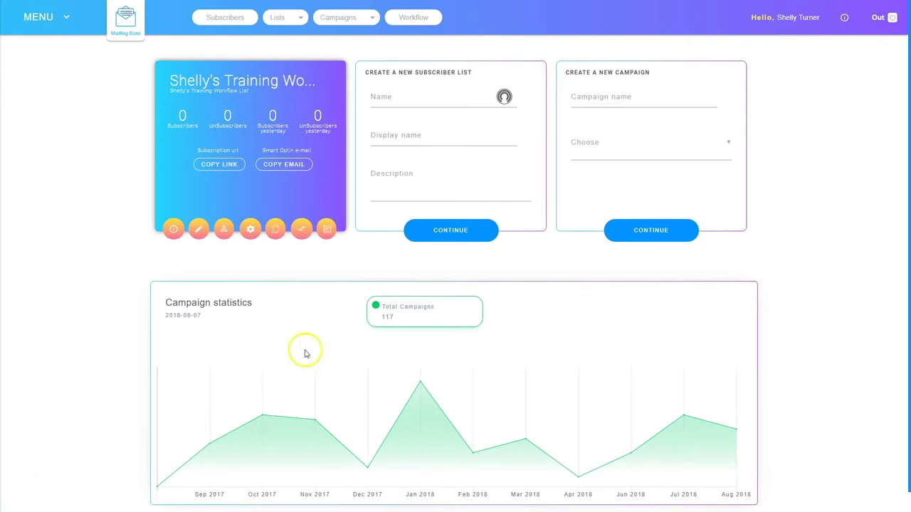
Return to the workflow builder and load the saved training workflow.
left_click(415, 19)
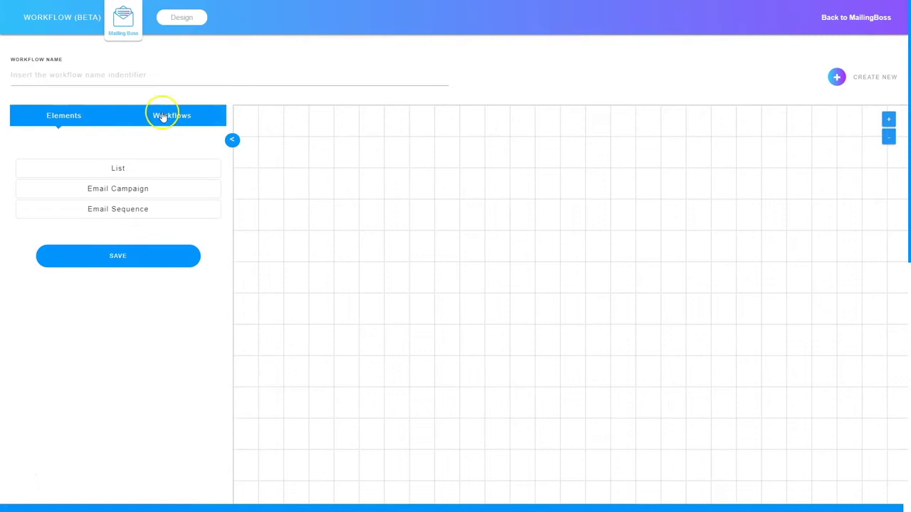
left_click(178, 118)
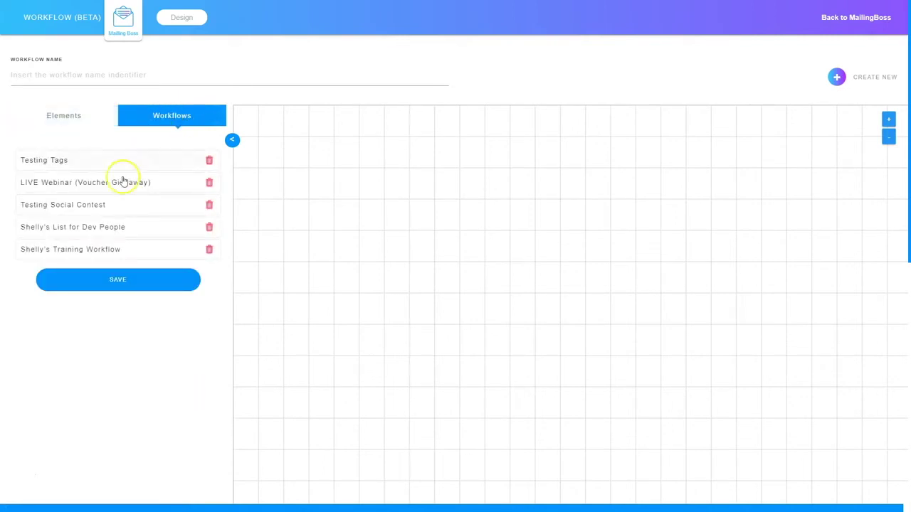
left_click(88, 249)
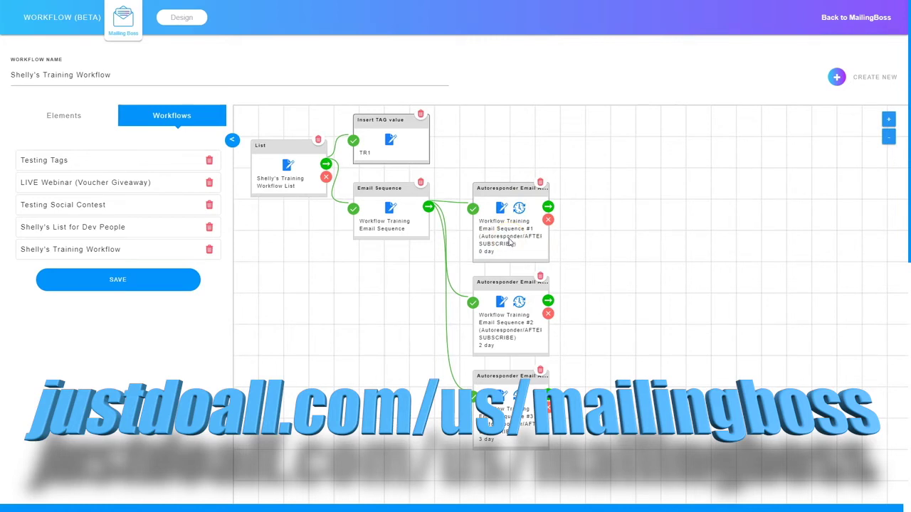
Look through the follow-up actions available for the first autoresponder email.
left_click(549, 208)
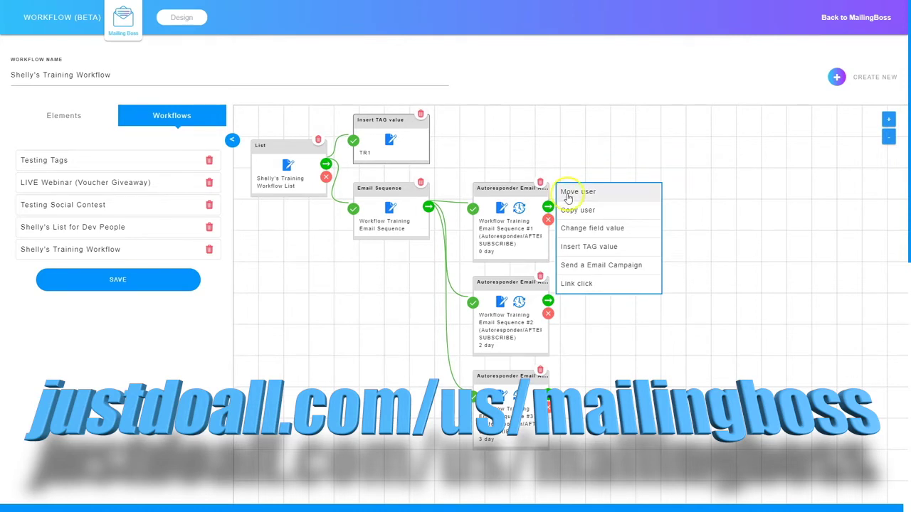
left_click(552, 210)
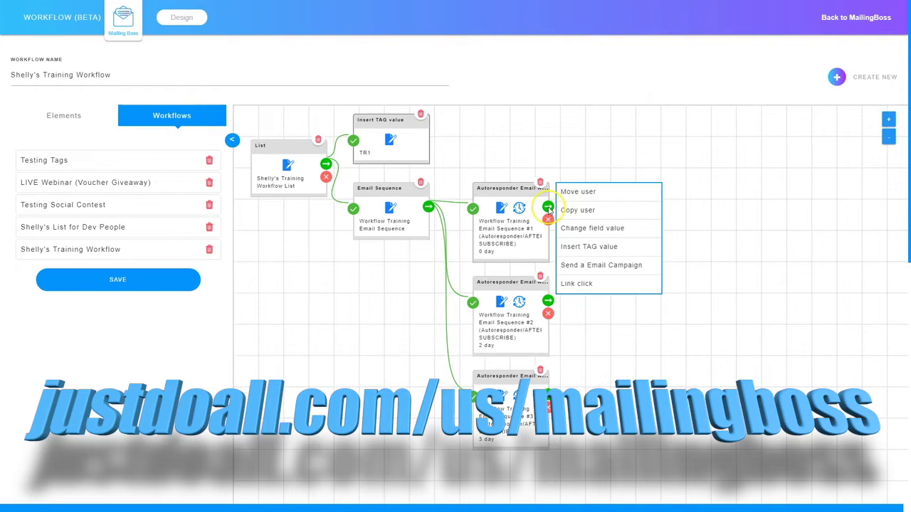
left_click(602, 217)
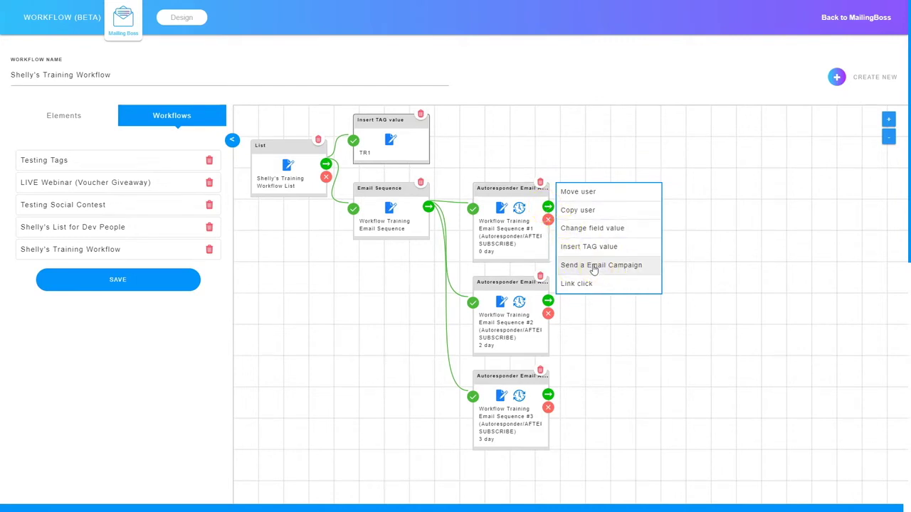
left_click(549, 209)
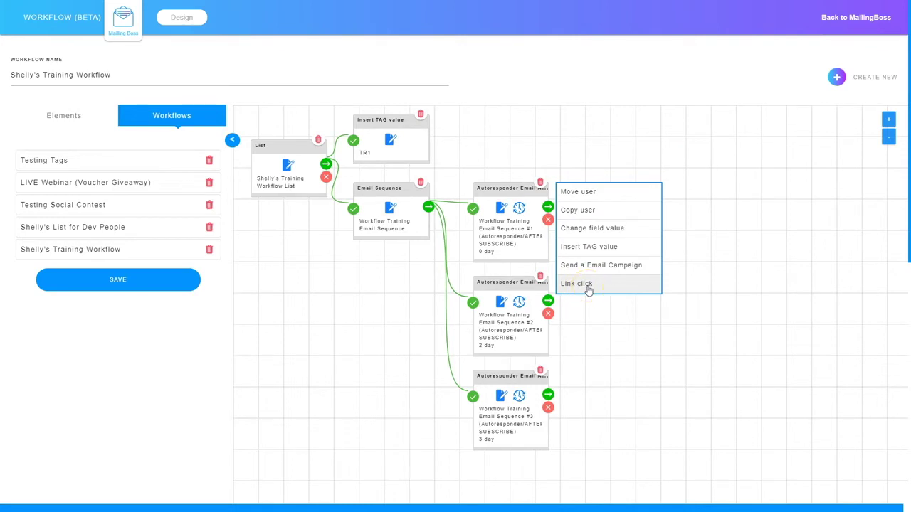
Add an Insert TAG value action to the first autoresponder with the new tag "TROPEN" and a 2-day delay, then recheck its settings.
left_click(547, 209)
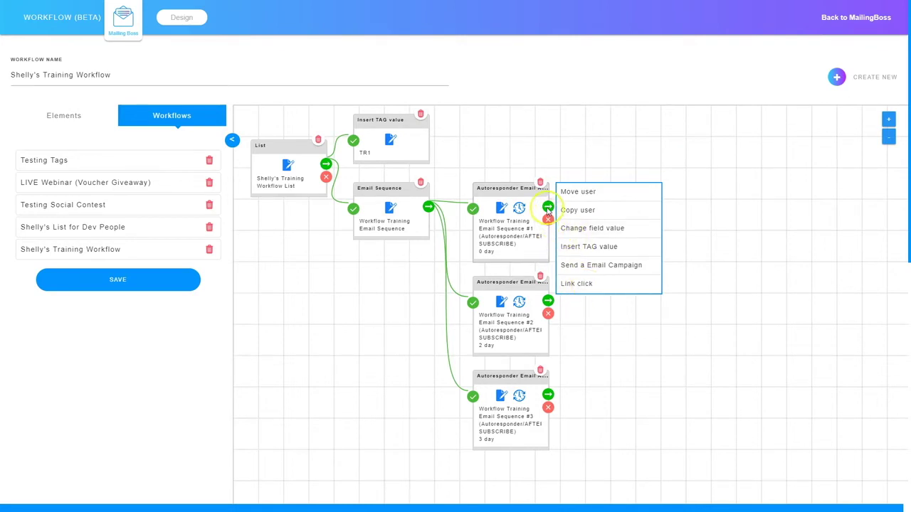
left_click(590, 247)
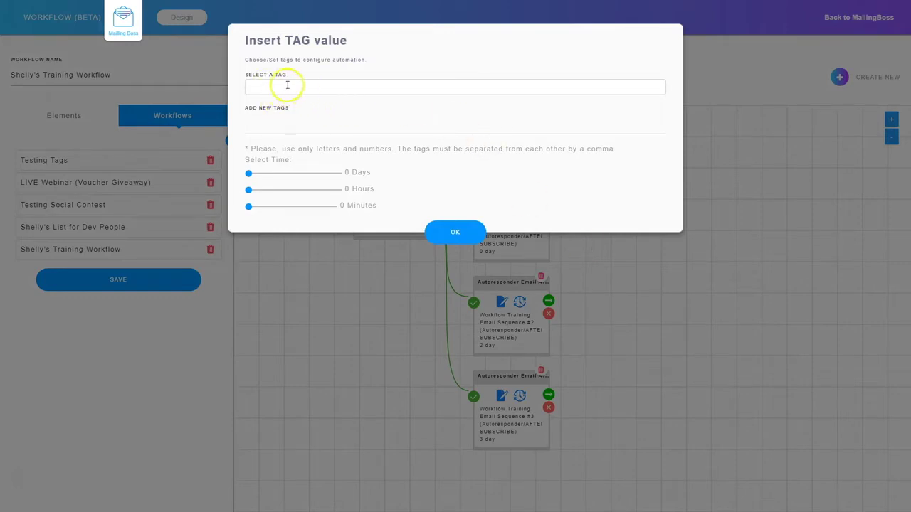
left_click(275, 125)
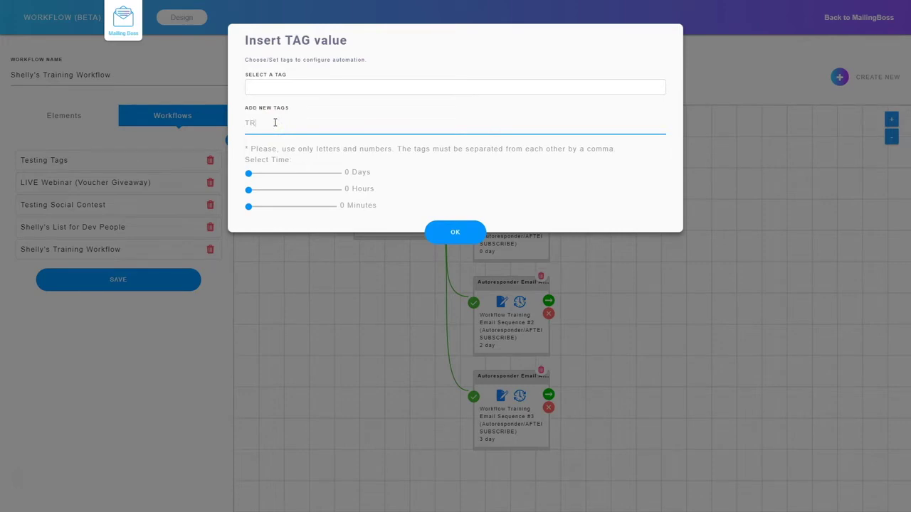
type("TROPEN")
left_click_drag(249, 177, 250, 176)
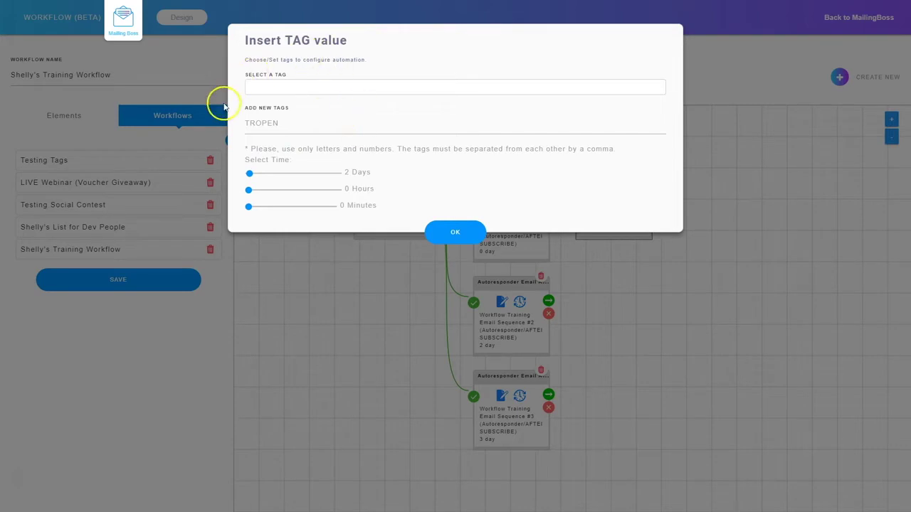
left_click(454, 232)
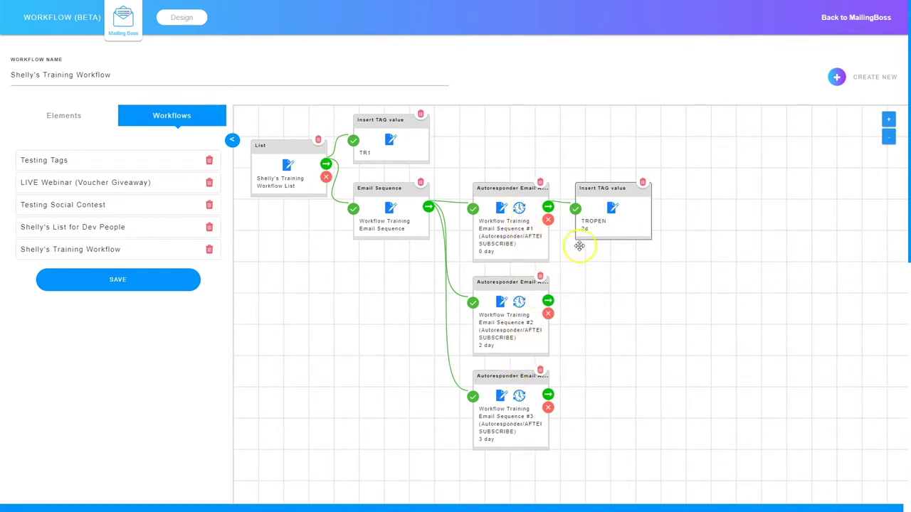
left_click(610, 207)
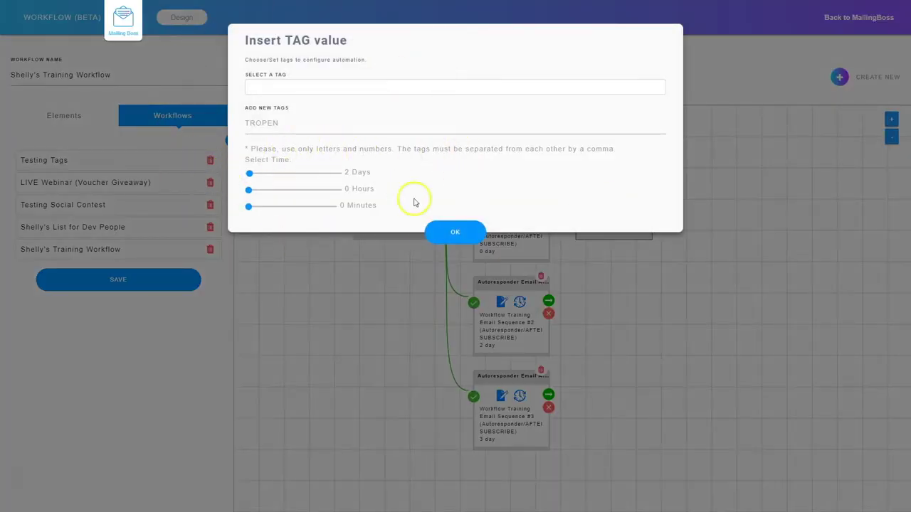
left_click(456, 235)
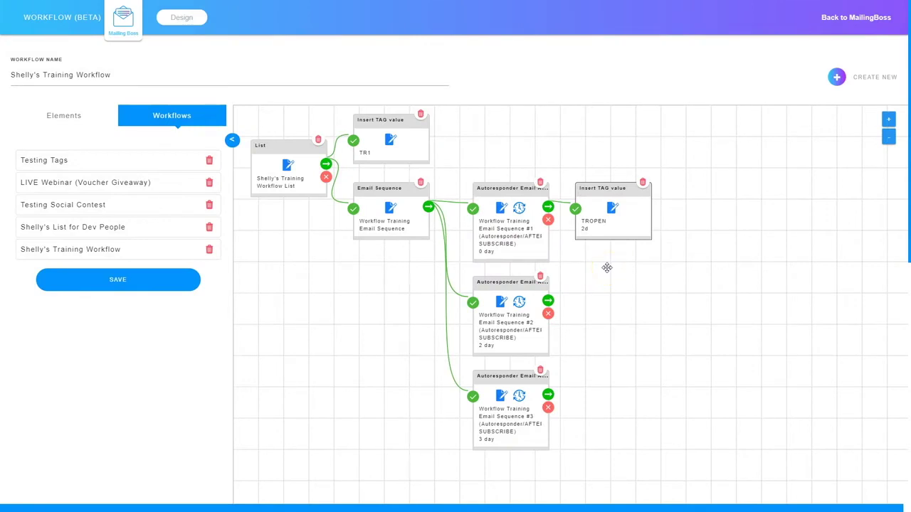
left_click(605, 268)
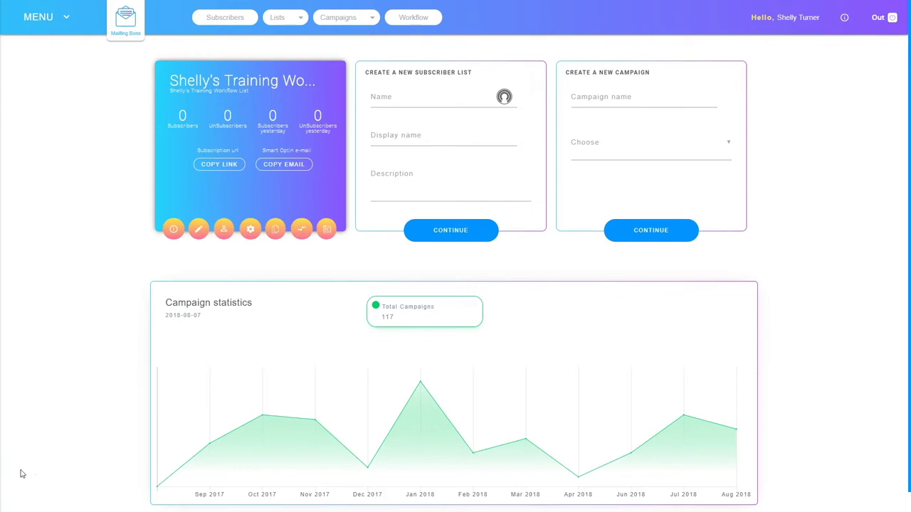
Start a blank workflow from the MailingBoss dashboard and name it "Builderall Business Leads".
left_click(137, 304)
left_click(393, 37)
left_click(414, 17)
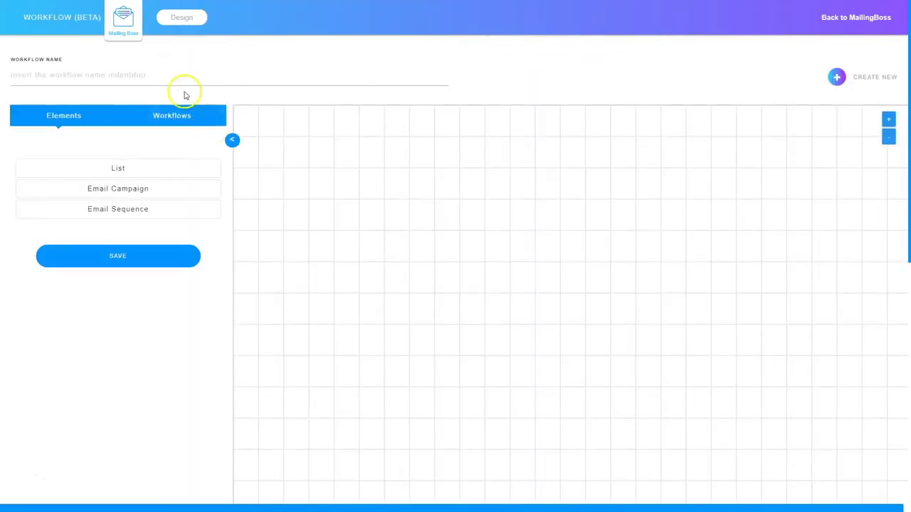
left_click(57, 74)
type("Builderall Business Leads")
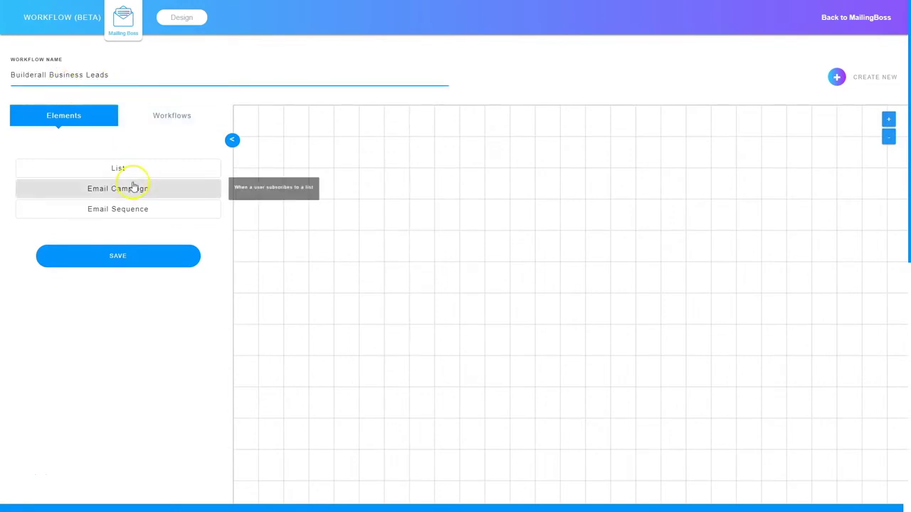
Place a List element on the canvas and assign it the list "Builderall Leads (Solo Ads-03252018)".
left_click_drag(117, 170, 251, 181)
left_click_drag(383, 183, 449, 175)
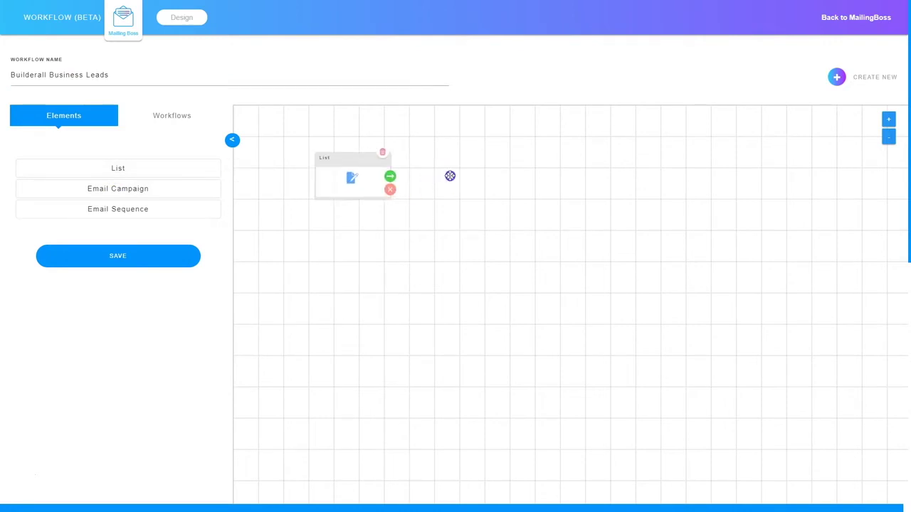
left_click(357, 176)
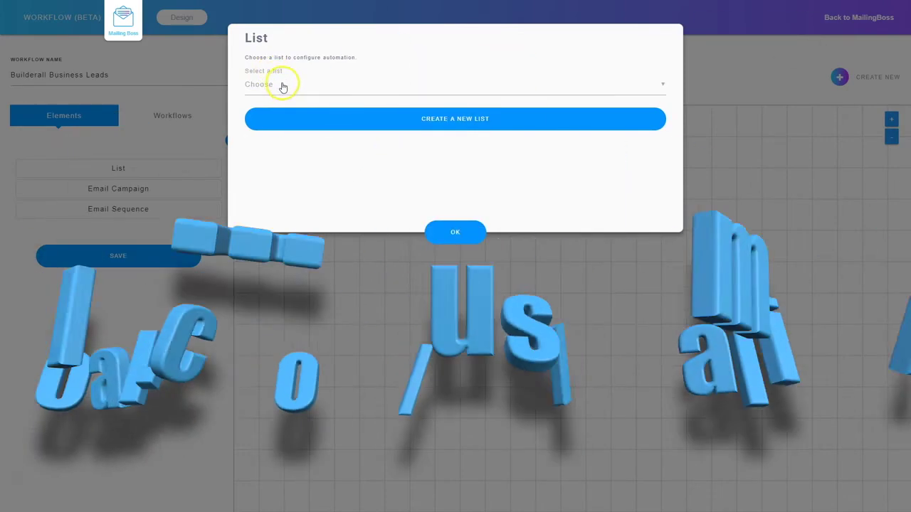
left_click(282, 85)
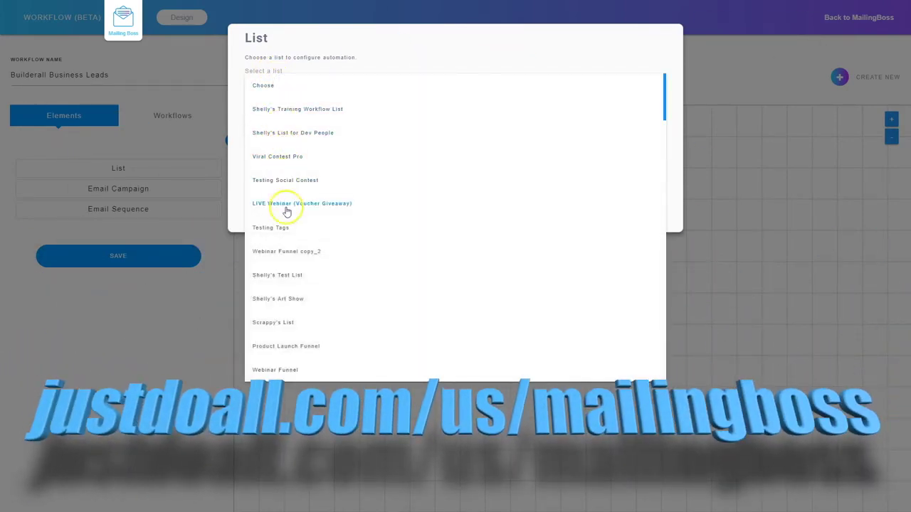
scroll(296, 303, "down", 5)
scroll(297, 303, "down", 3)
scroll(296, 303, "down", 2)
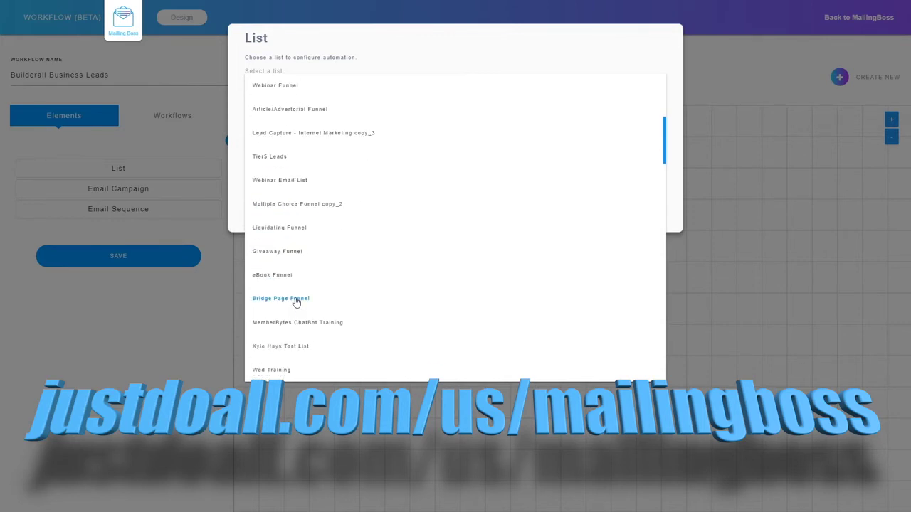
left_click(296, 301)
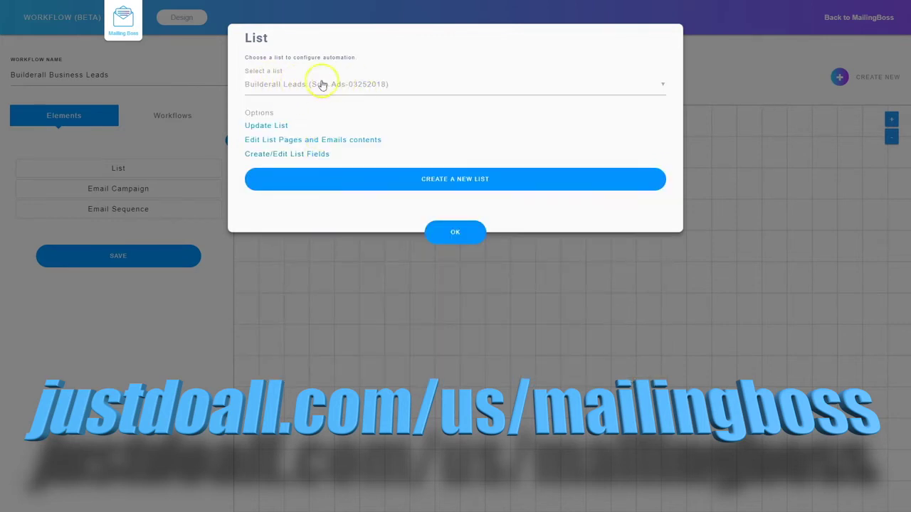
left_click(452, 234)
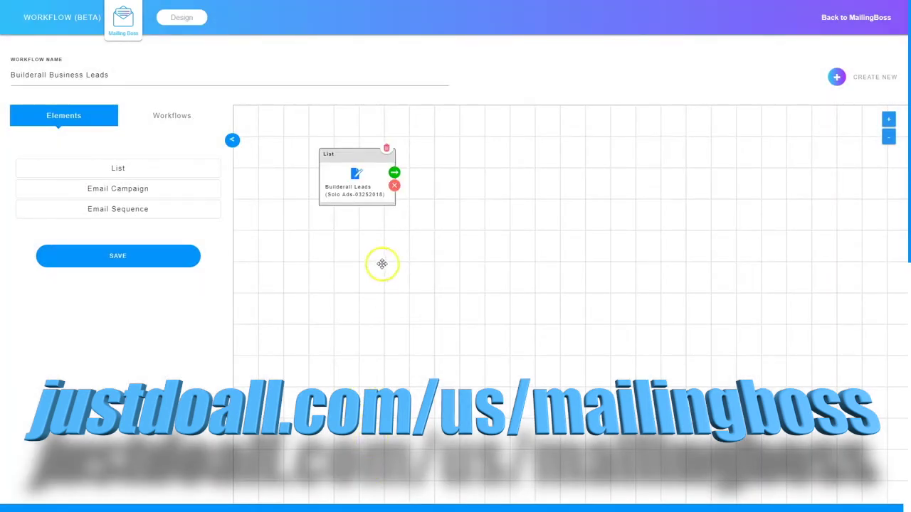
Attach an Email Sequence to the List using "Builderall (Solo Ads)", load its sequence emails and look over the resulting autoresponders.
left_click(394, 172)
left_click(435, 212)
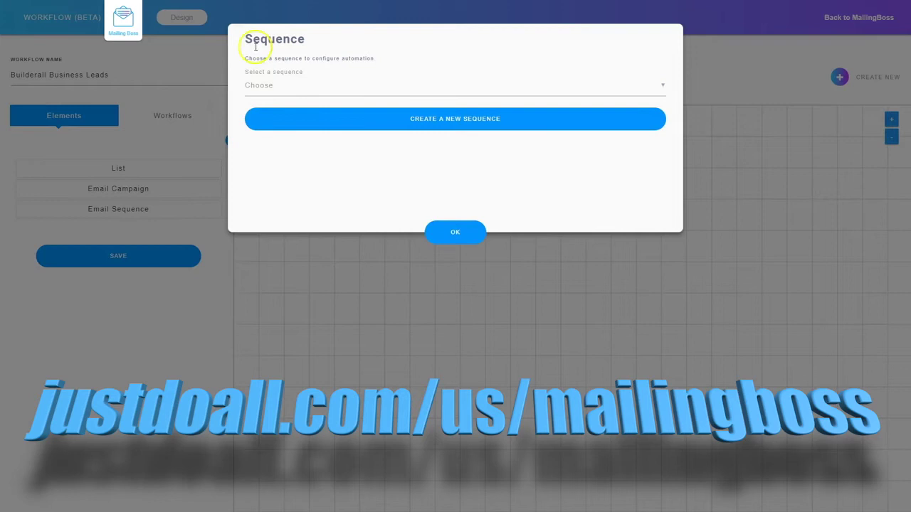
left_click(300, 88)
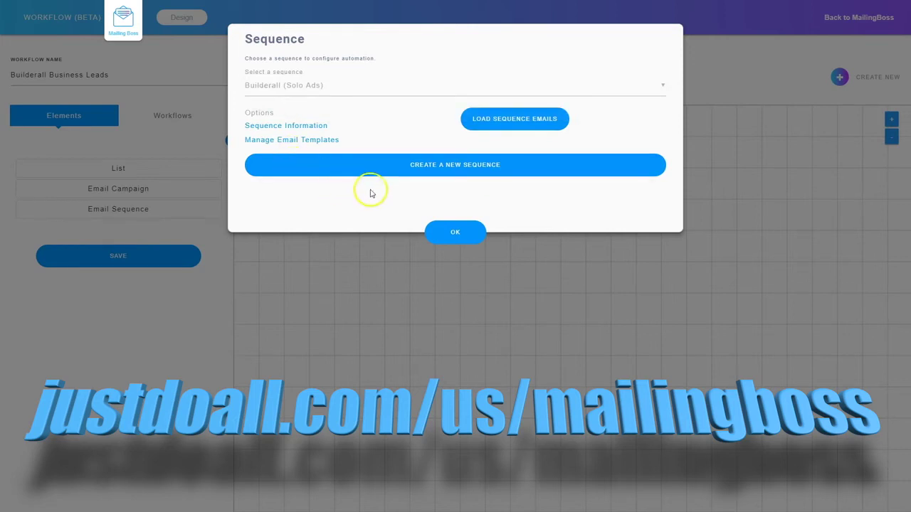
left_click(514, 122)
left_click(436, 225)
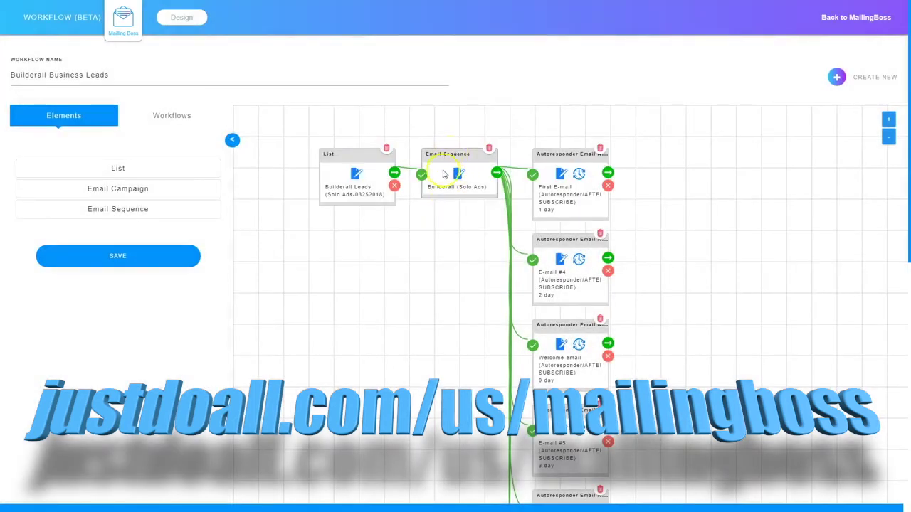
left_click(458, 178)
scroll(567, 406, "down", 2)
scroll(567, 420, "down", 2)
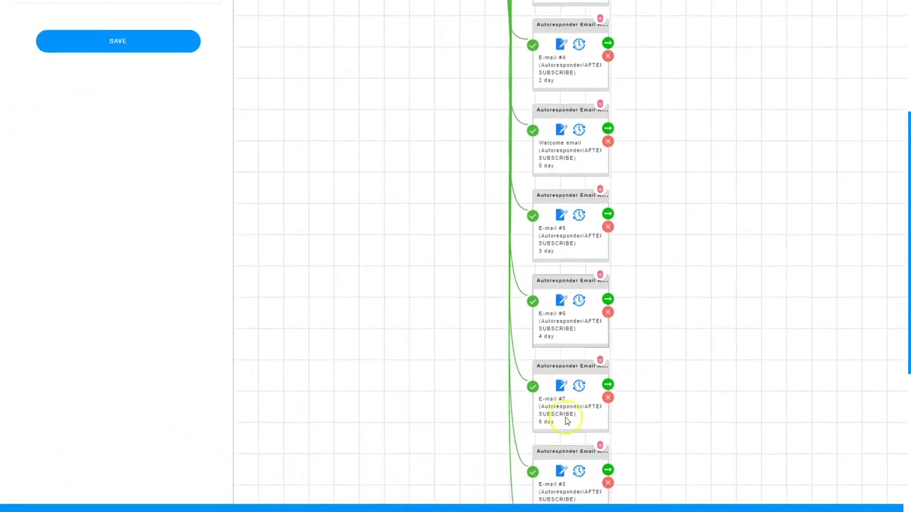
scroll(566, 422, "up", 4)
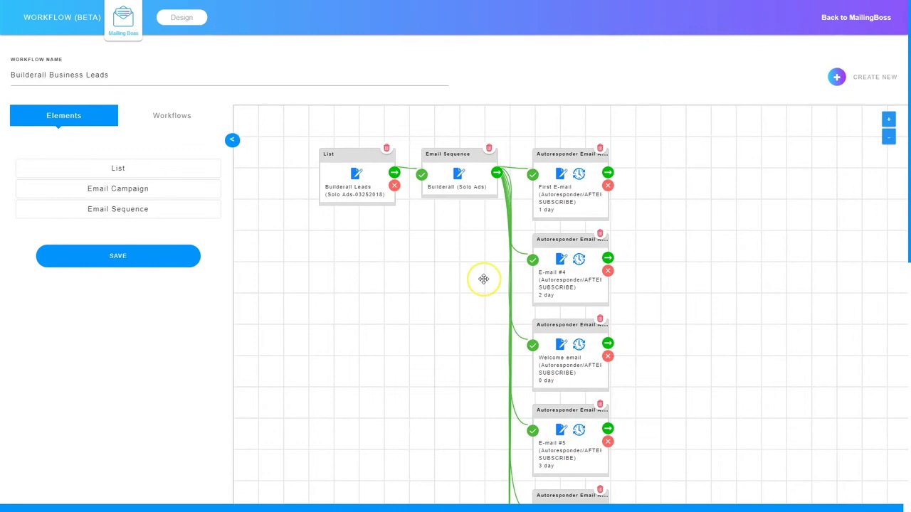
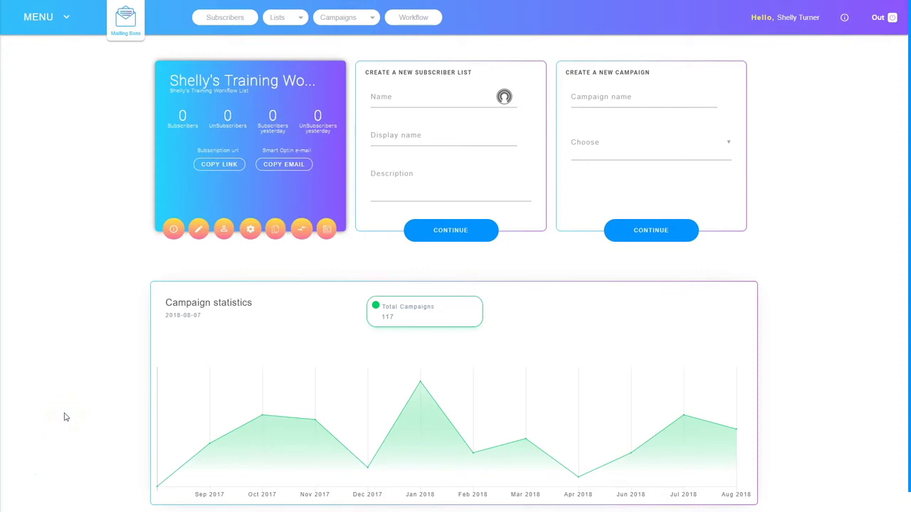
Start another blank workflow from the dashboard and name it "Unsubscribe Test Workflow".
left_click(413, 18)
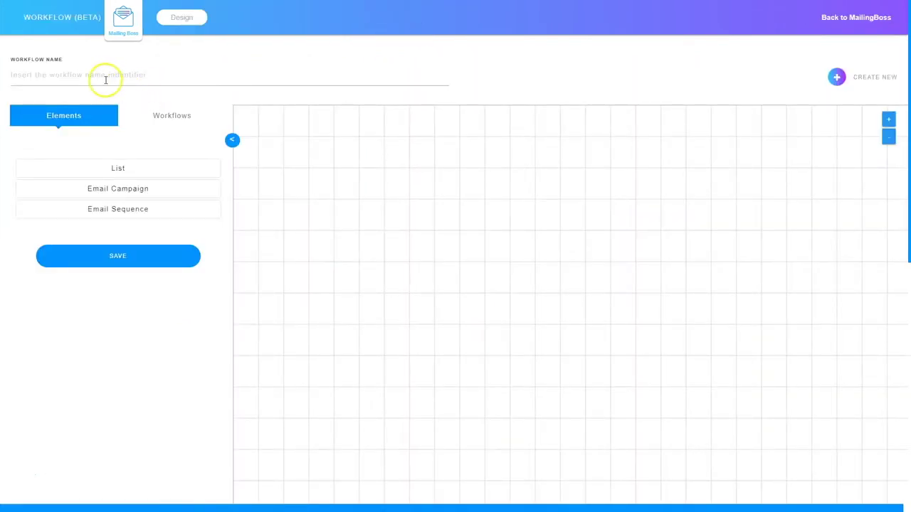
left_click(93, 76)
type("Unsubscribe Test Workflow")
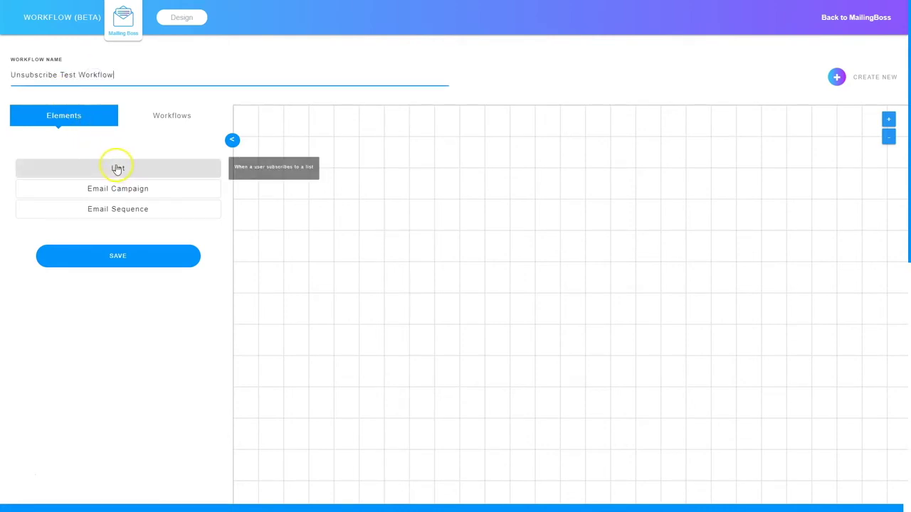
Place two List elements on the canvas, one below the other, and save the workflow.
left_click_drag(118, 168, 418, 146)
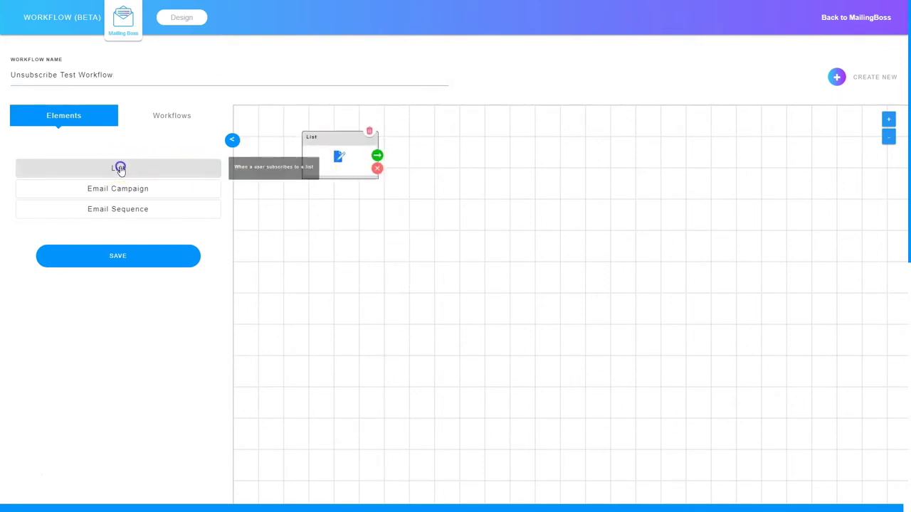
left_click_drag(164, 178, 372, 234)
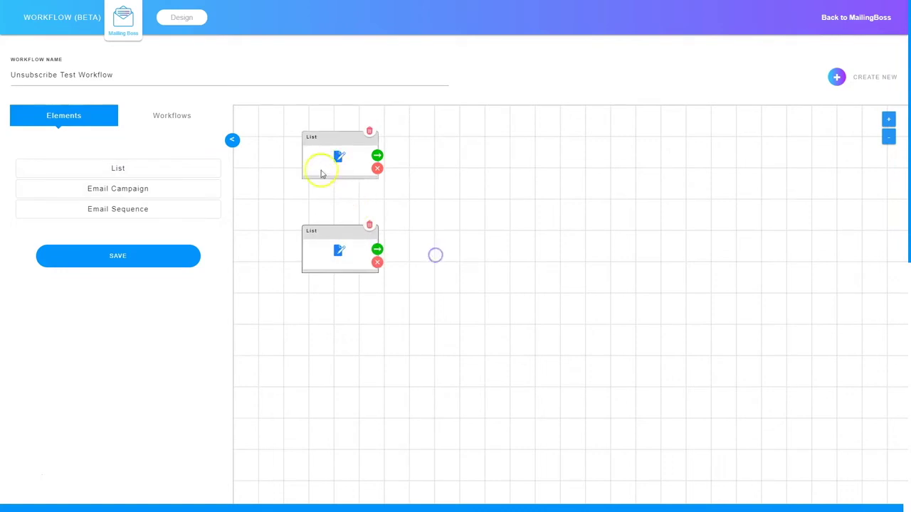
left_click(113, 255)
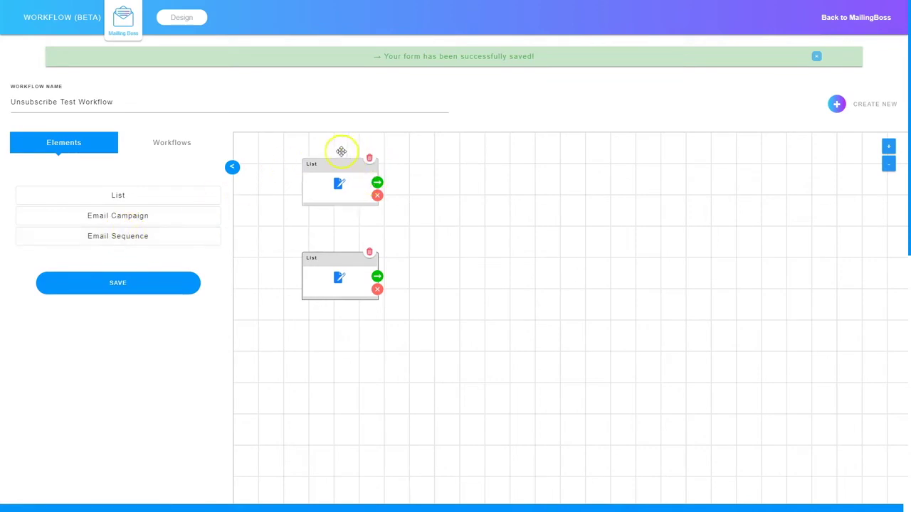
Start a new subscriber list for the upper List element, using "Test LIst 1" as name, display name and description.
left_click(338, 184)
left_click(411, 113)
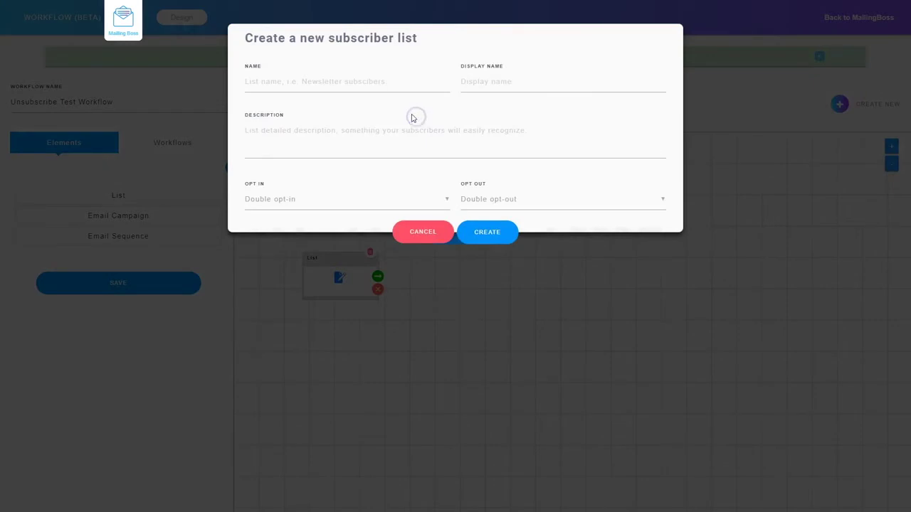
left_click(323, 84)
type("Test List 1")
left_click_drag(305, 84, 245, 79)
key("ctrl+c")
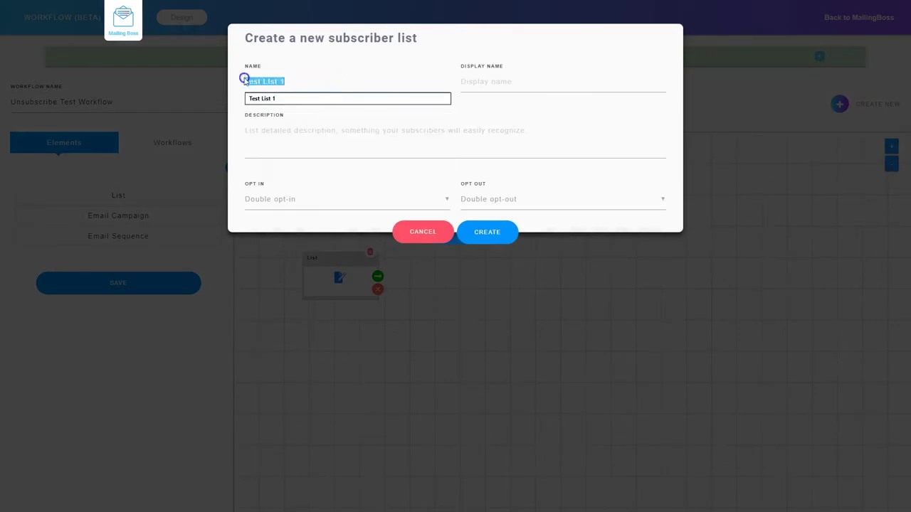
left_click(502, 77)
key("ctrl+v")
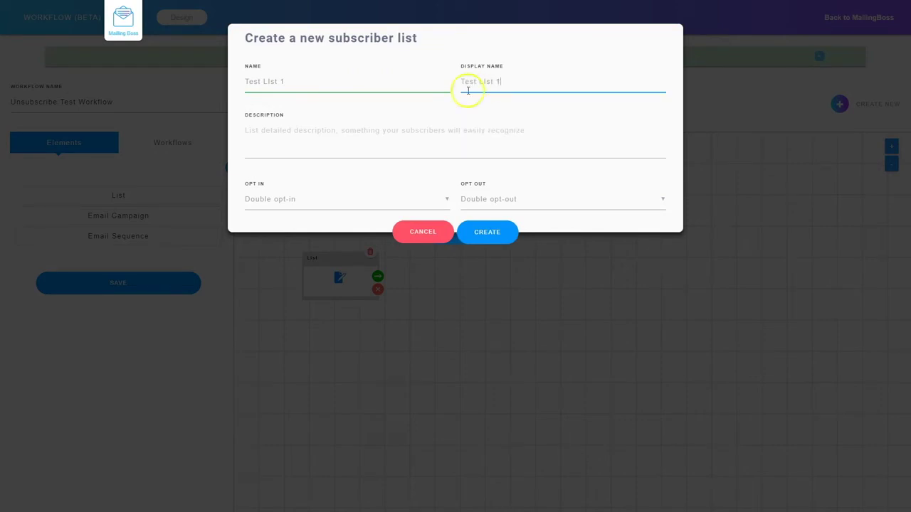
left_click(285, 142)
key("ctrl+v")
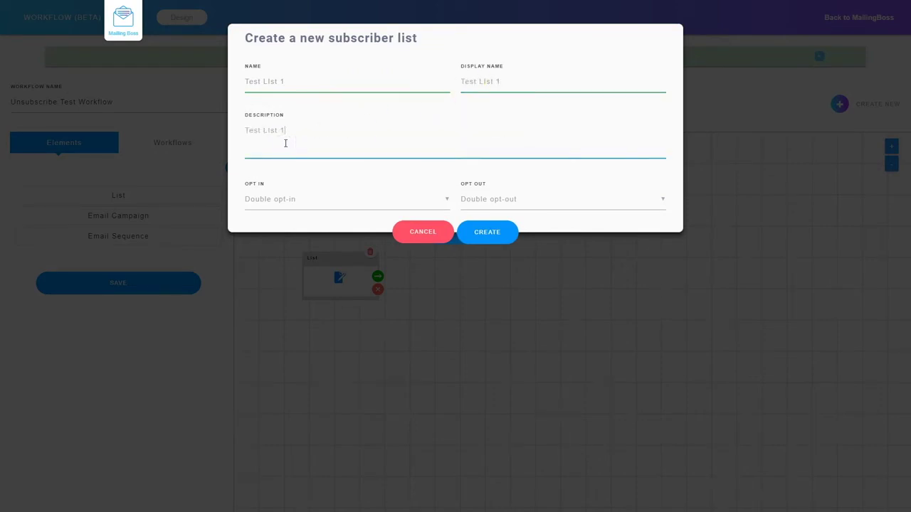
Set the new list to Single opt-in and Single opt-out, create it and close the list settings.
left_click(287, 200)
left_click(284, 223)
left_click(520, 202)
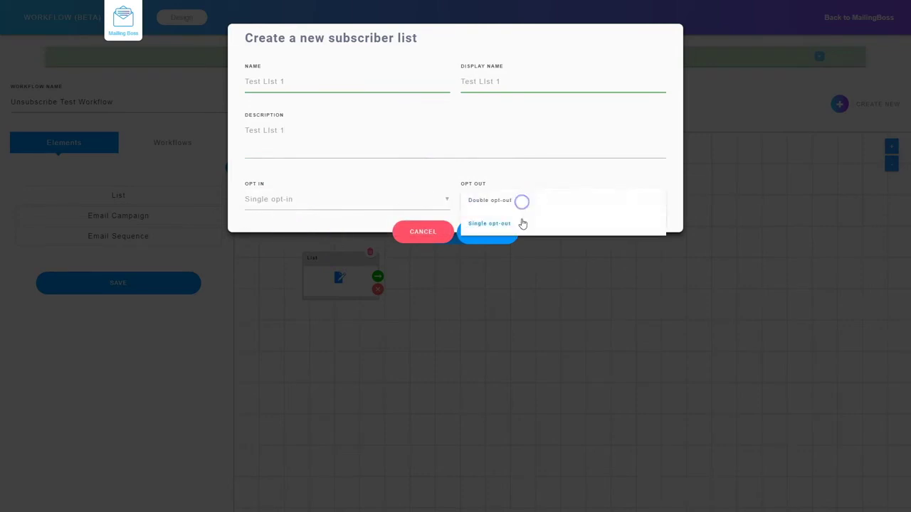
left_click(520, 223)
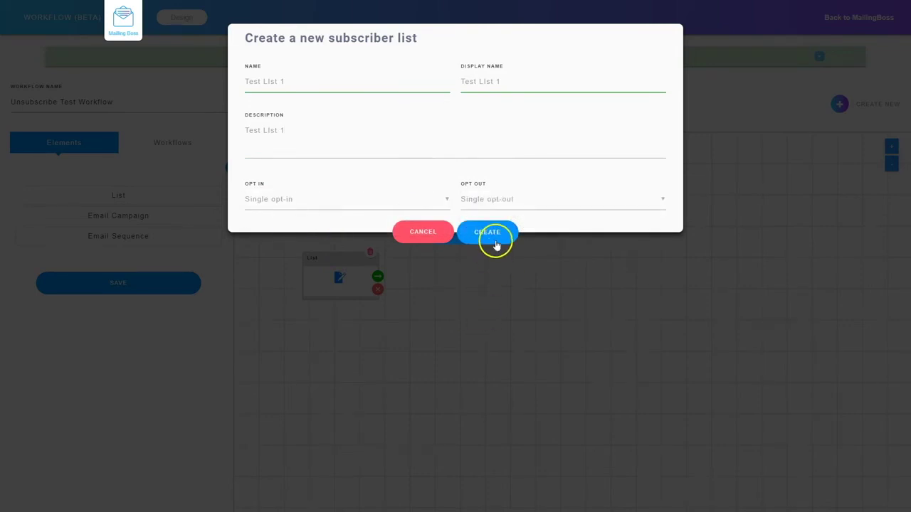
left_click(493, 233)
left_click(452, 232)
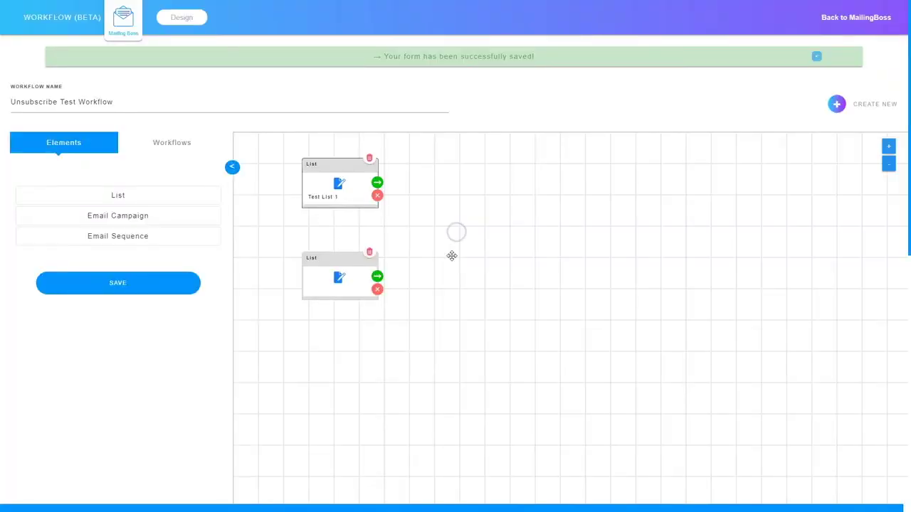
left_click(454, 285)
Create a subscriber list for the lower List element with "Test List 2" as name, display name and description.
left_click(339, 278)
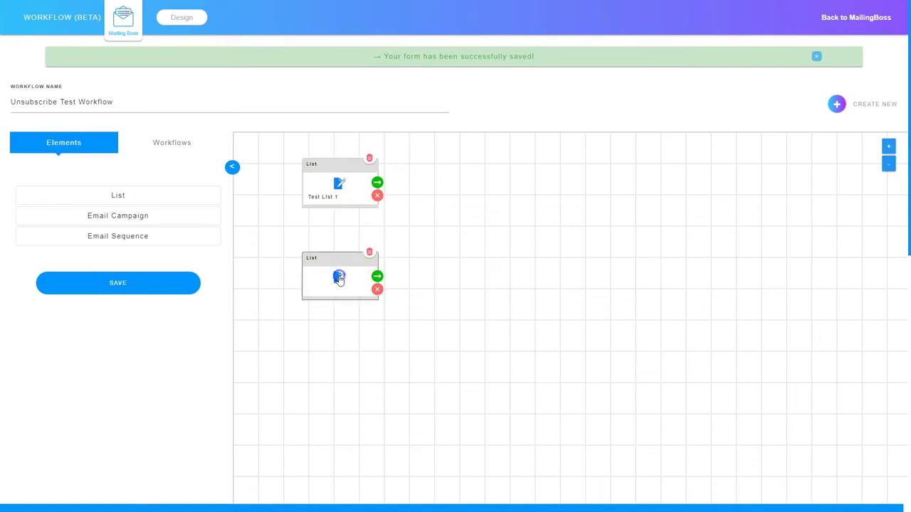
left_click(462, 118)
left_click(327, 82)
type("Test List 2")
left_click(499, 84)
type("Test List 2")
left_click(309, 138)
type("Test List 2")
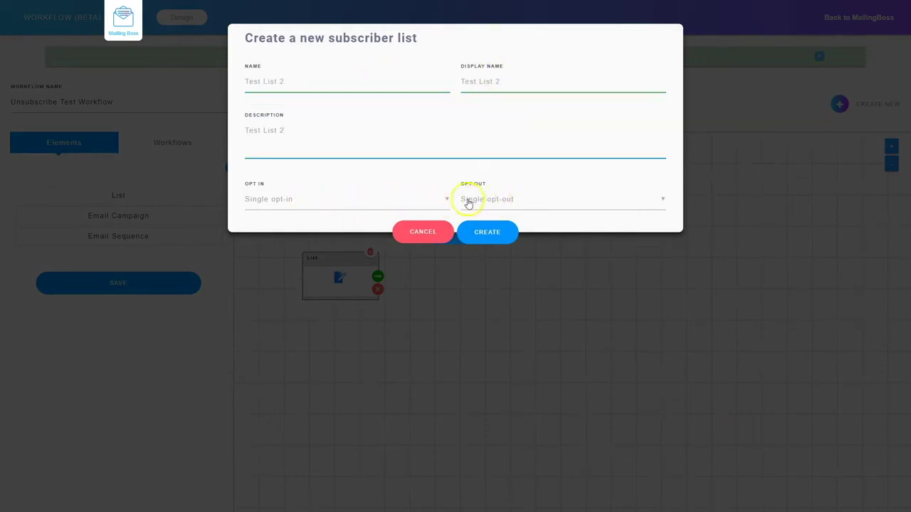
left_click(487, 235)
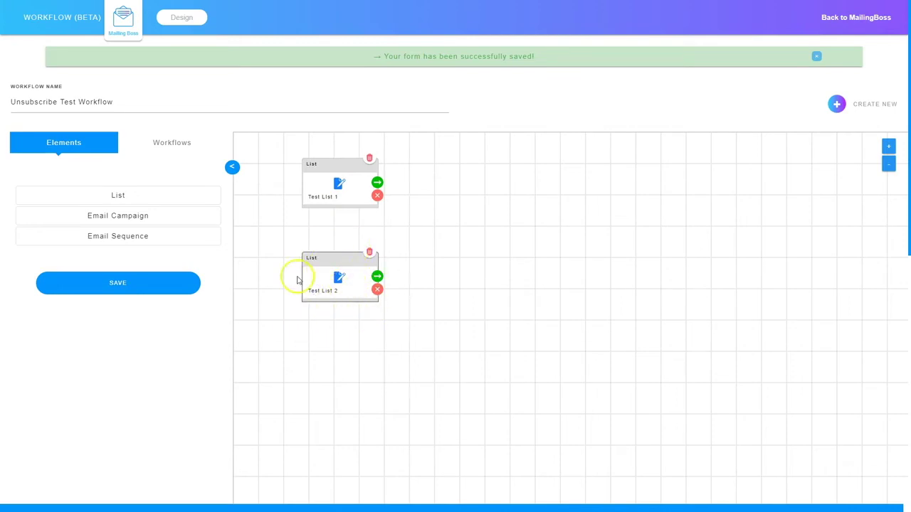
Look over the actions available for Test List 2 and attach an "Unsubscribe user" action to it.
left_click(377, 278)
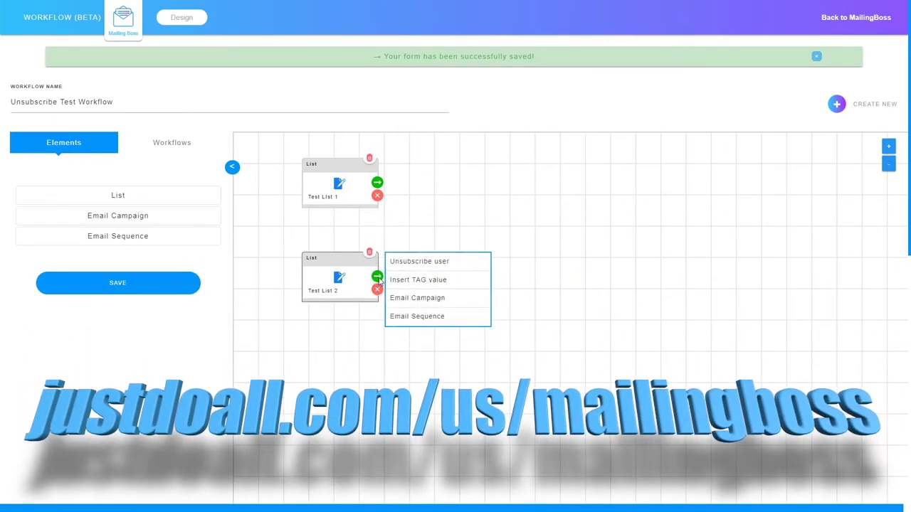
left_click(417, 265)
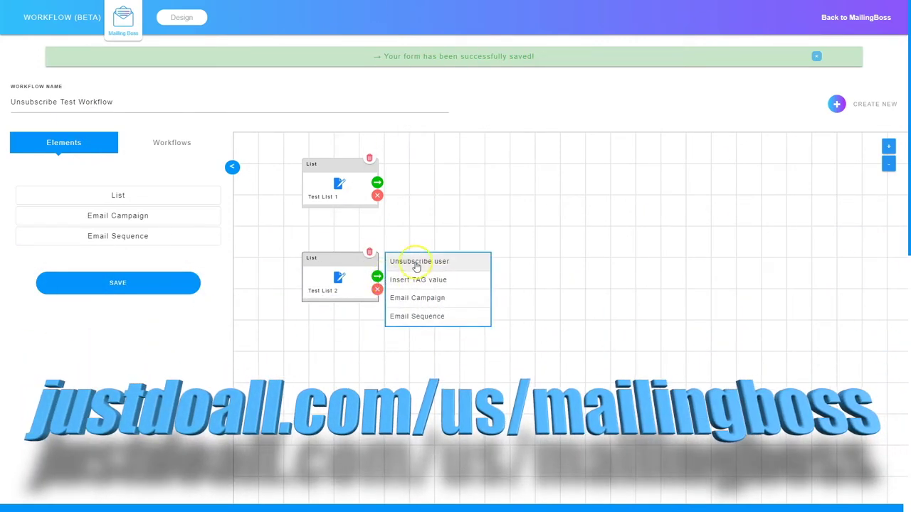
left_click(417, 282)
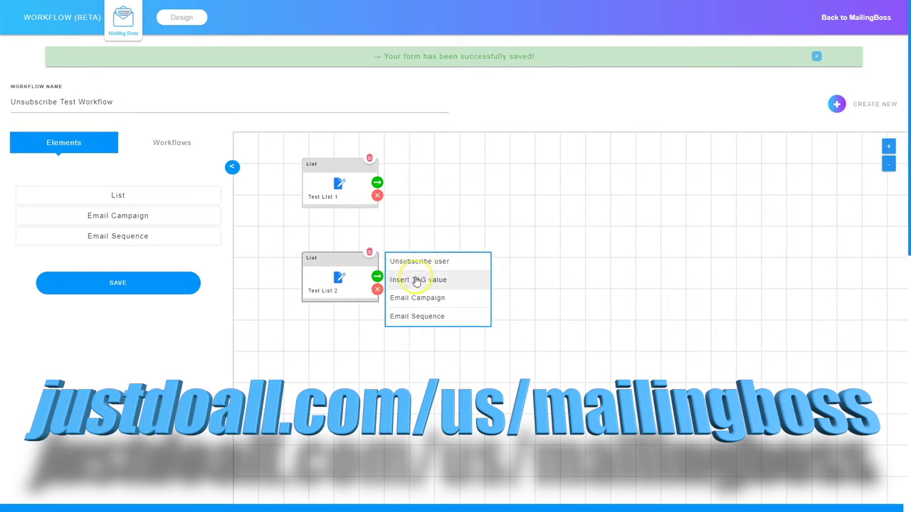
left_click(419, 299)
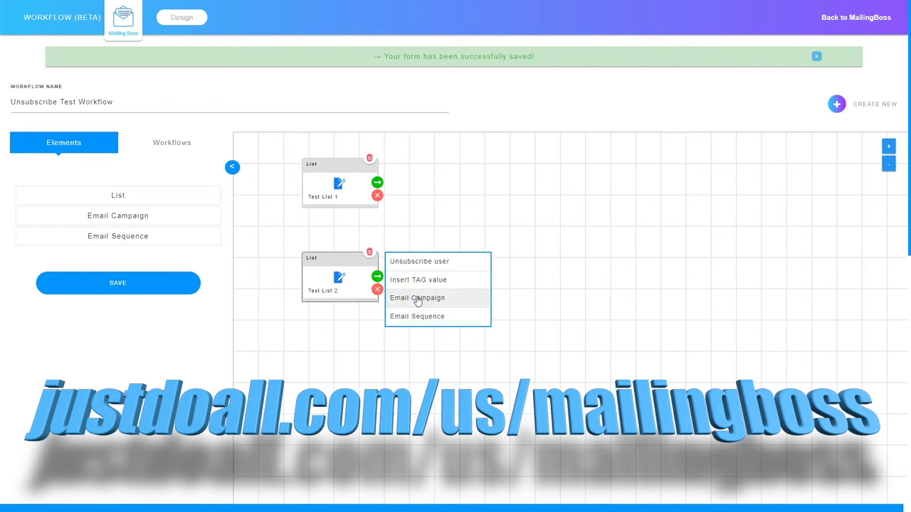
left_click(419, 321)
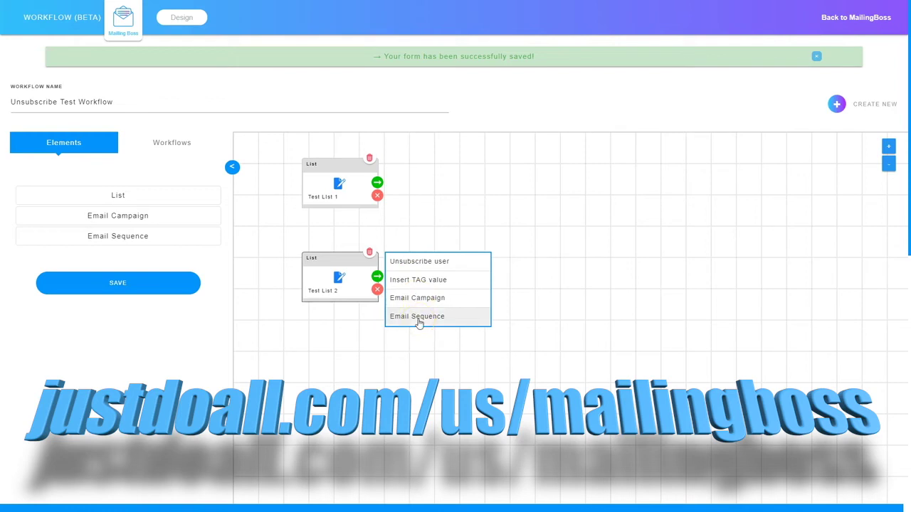
left_click(419, 263)
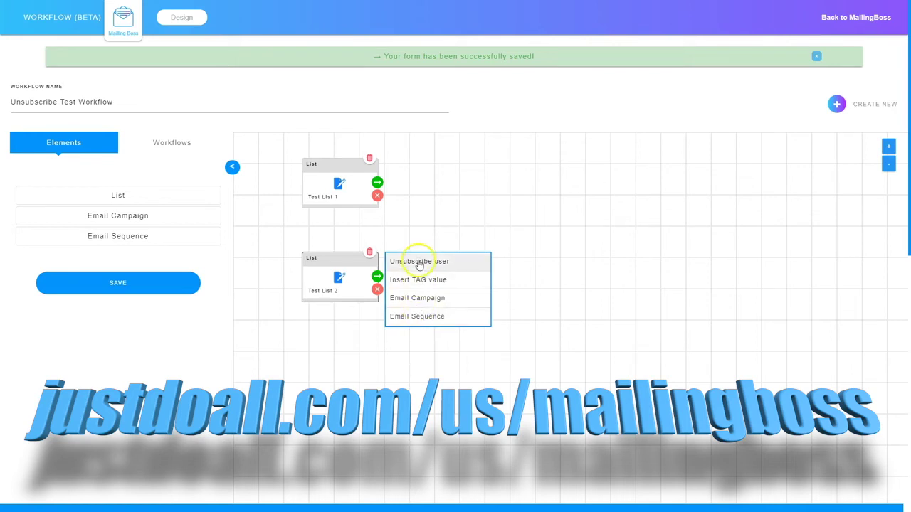
left_click(420, 262)
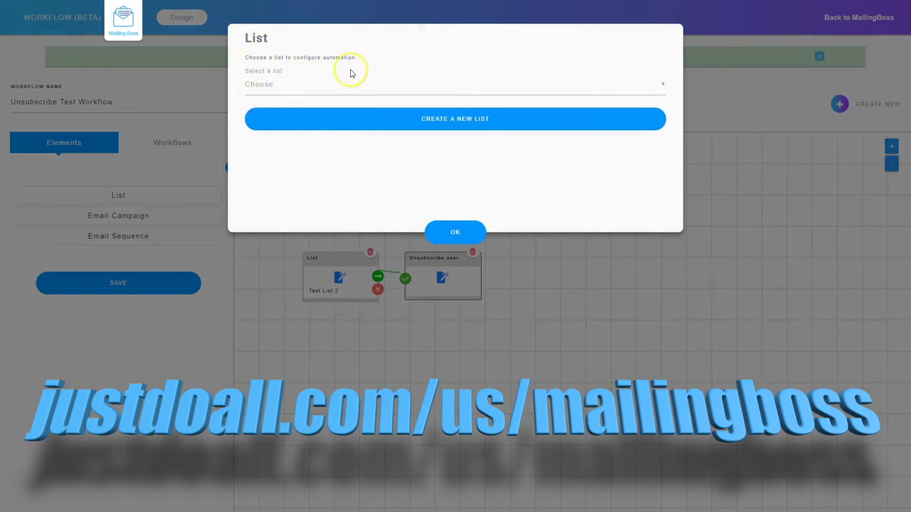
Assign Test LIst 1 to the Unsubscribe user action and save the workflow.
left_click(298, 88)
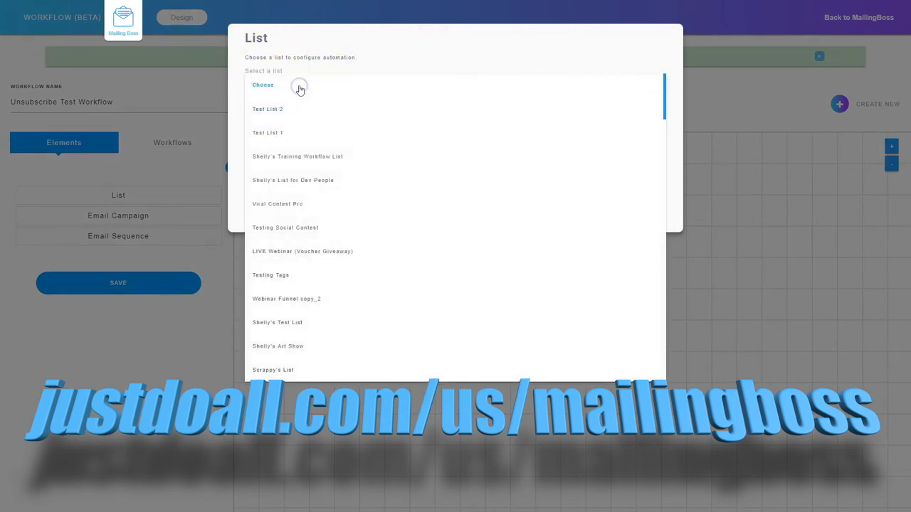
left_click(273, 137)
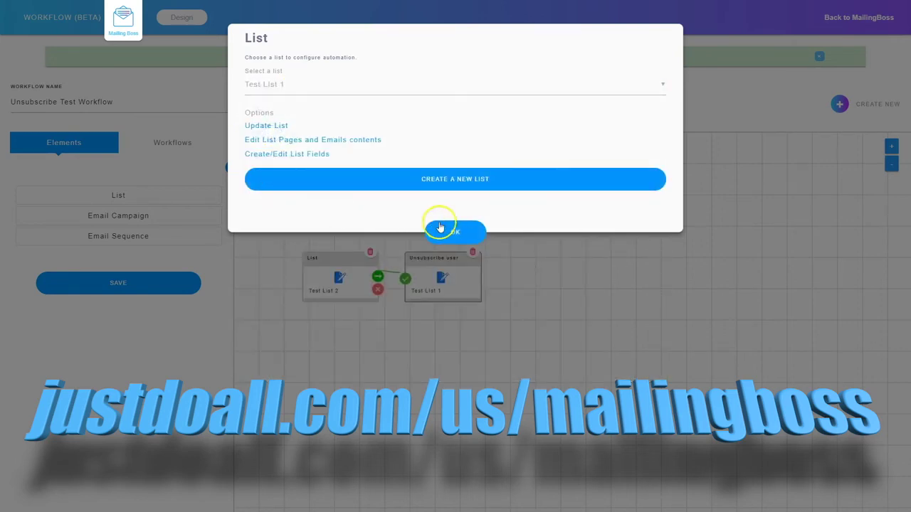
left_click(462, 232)
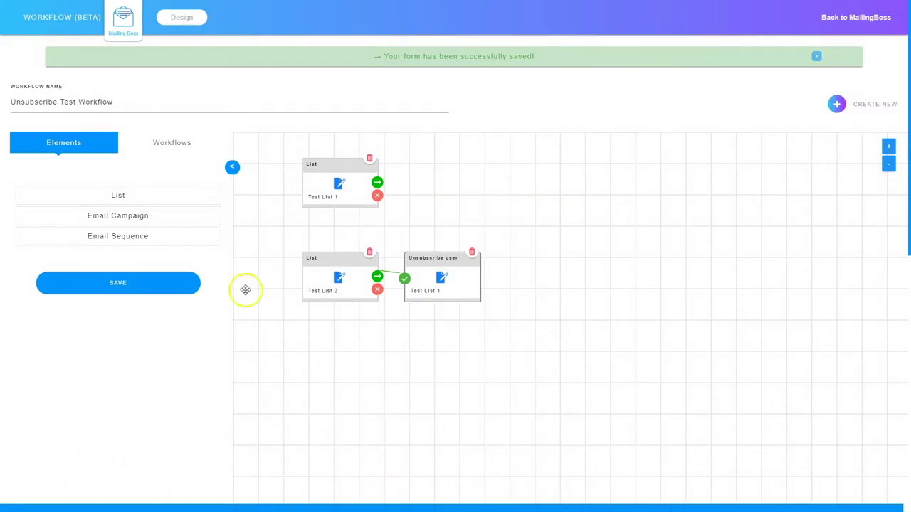
left_click(111, 285)
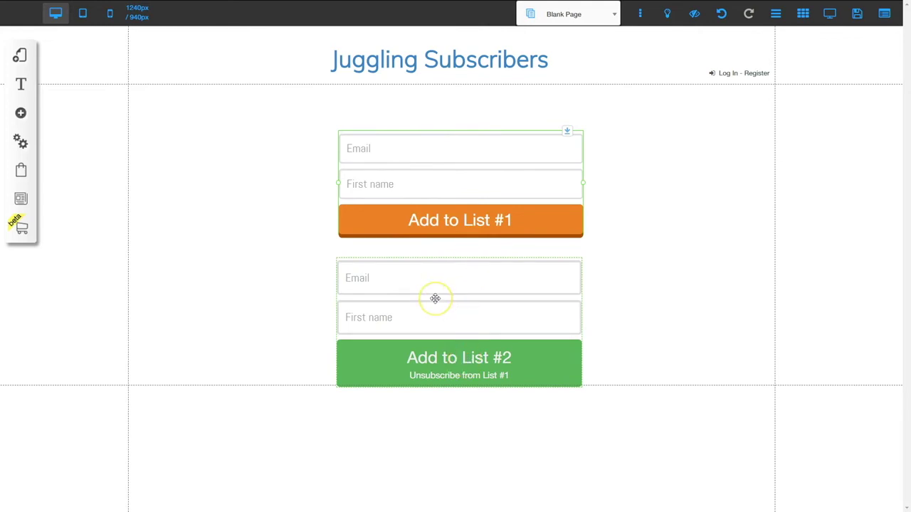
Switch to the website builder and open the email marketing settings of the "Add to List #1" form on the Juggling Subscribers page.
left_click(443, 175)
left_click(428, 161)
left_click(449, 251)
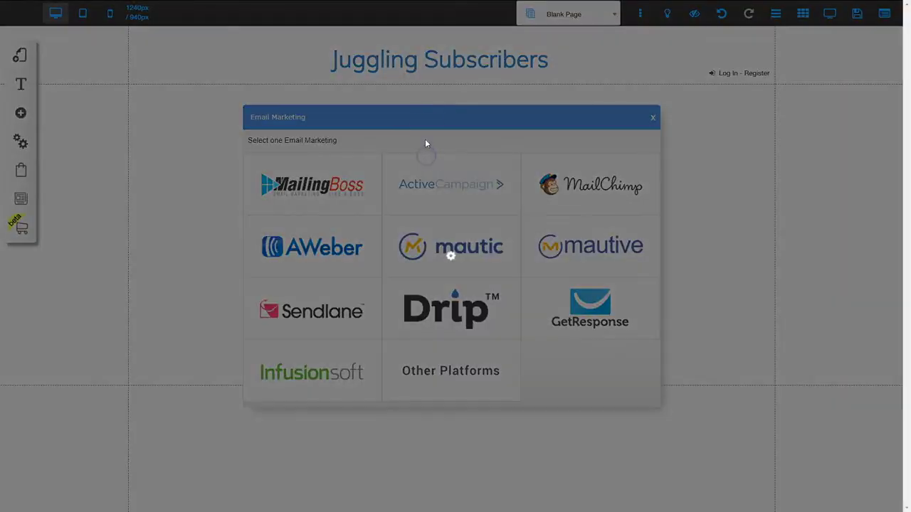
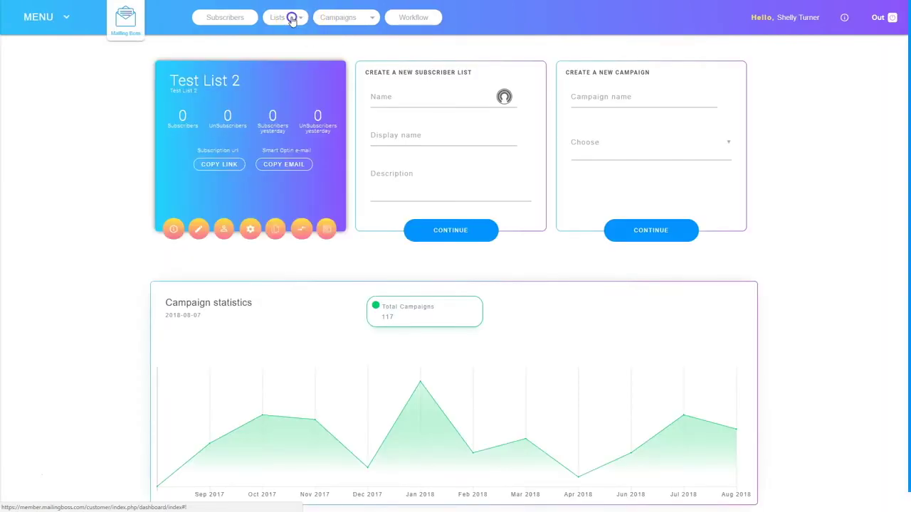
Switch to MailingBoss and open the subscribers of Test LIst 1 from the lists overview to check the test subscriber's status.
left_click(289, 20)
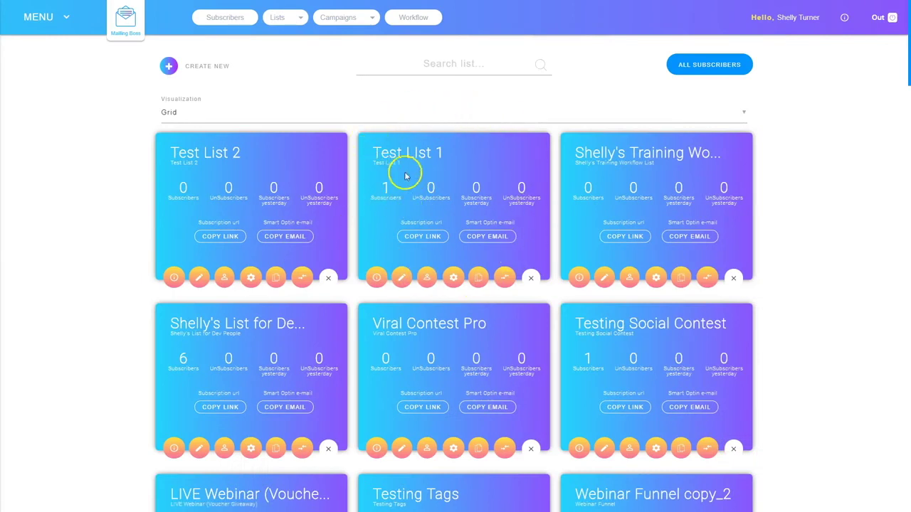
left_click(427, 278)
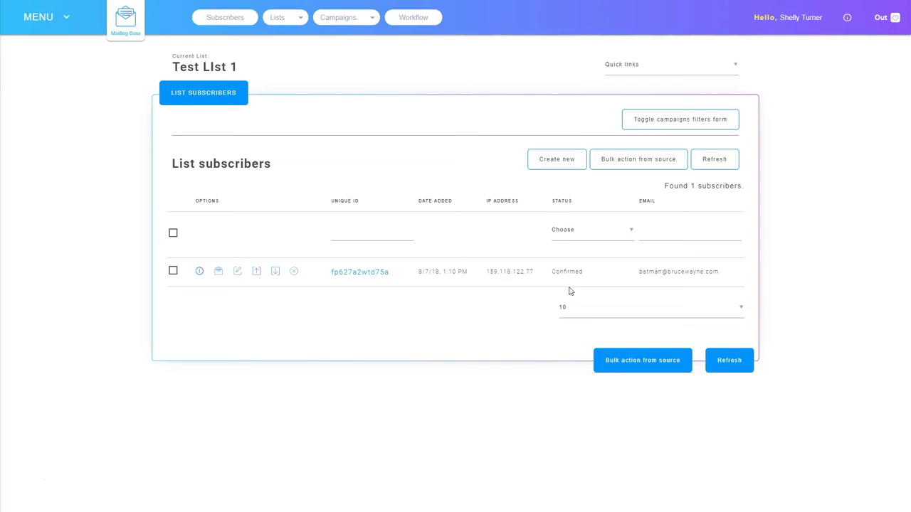
Submit the test subscriber's e-mail through the live page's "Add to List #2" form and recheck that subscriber's status in Test LIst 1.
left_click(438, 224)
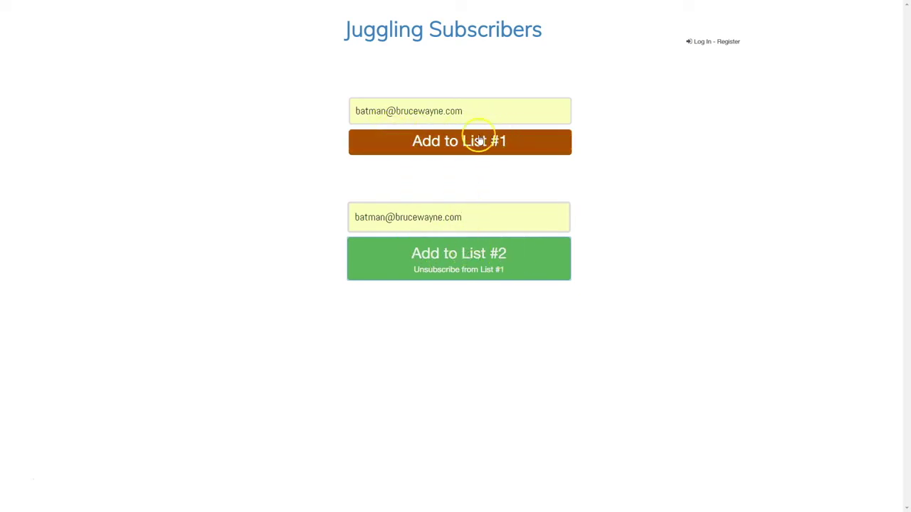
left_click(462, 257)
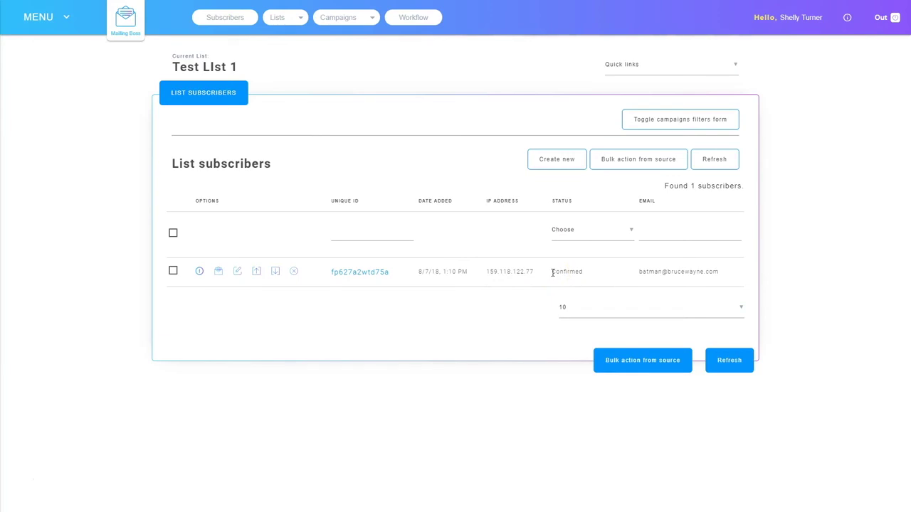
left_click(554, 272)
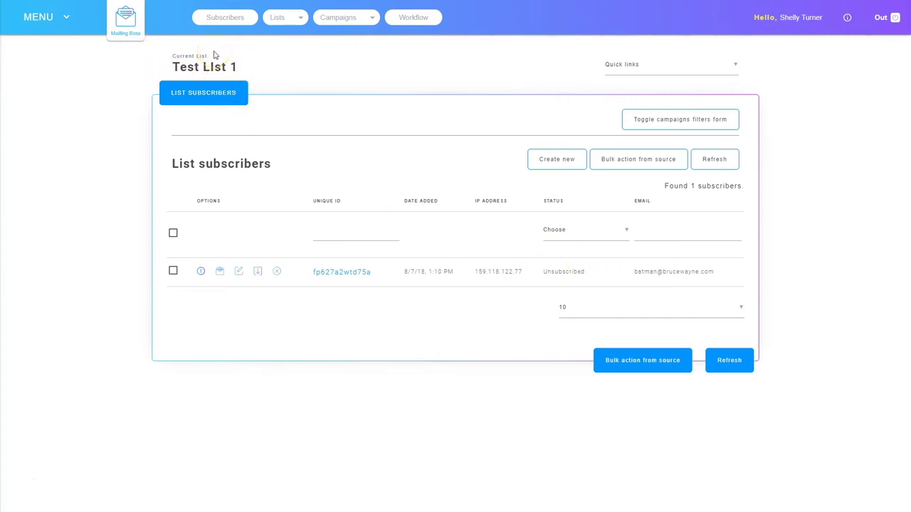
Return to the lists overview and open the subscribers of Test List 2 to check the test subscriber's status.
left_click(297, 19)
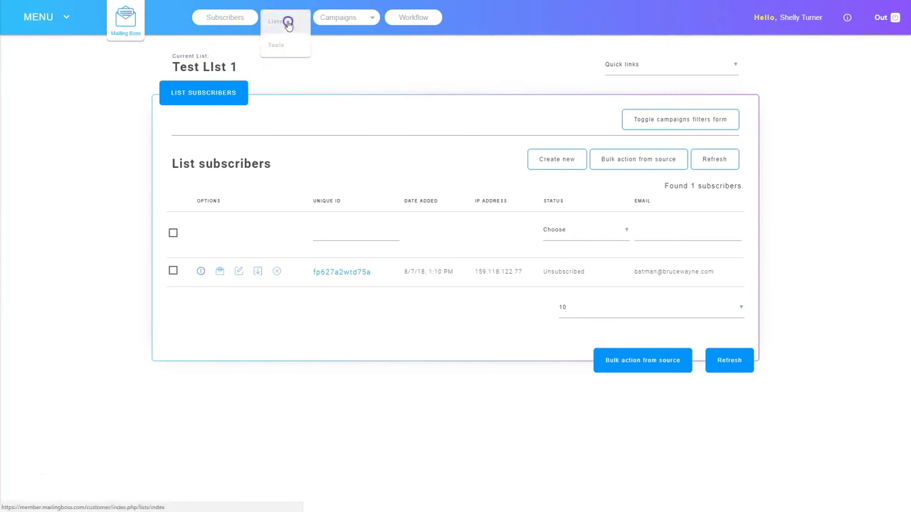
left_click(291, 21)
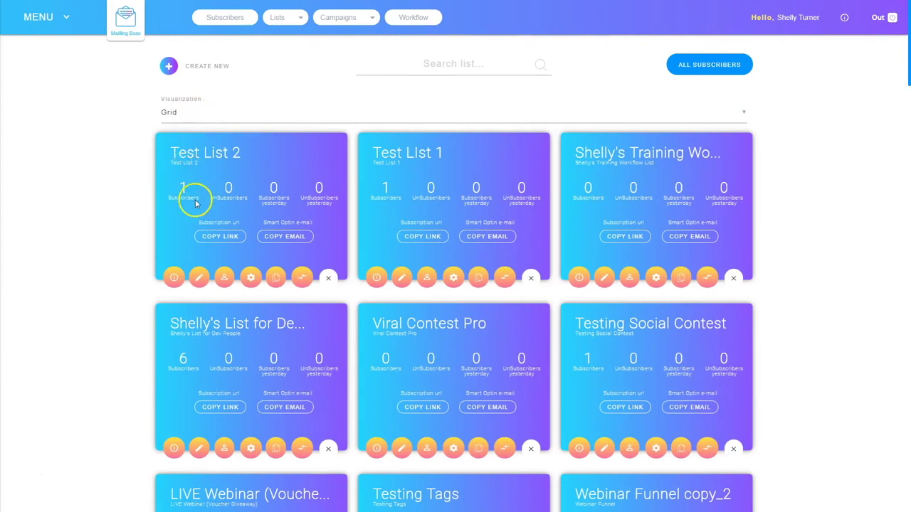
left_click(223, 278)
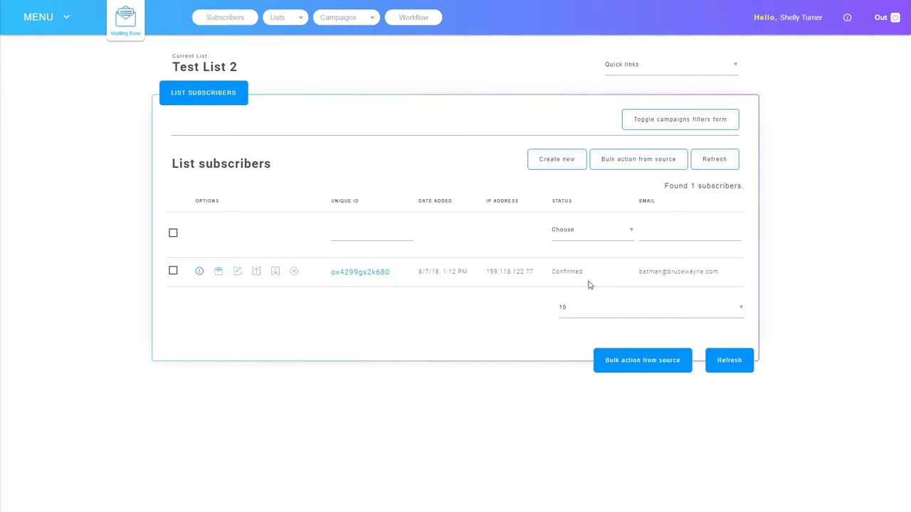
In the Dev People workflow, examine the actions offered by the List element and by the "Sequence for Dev #1" autoresponder.
left_click(255, 494)
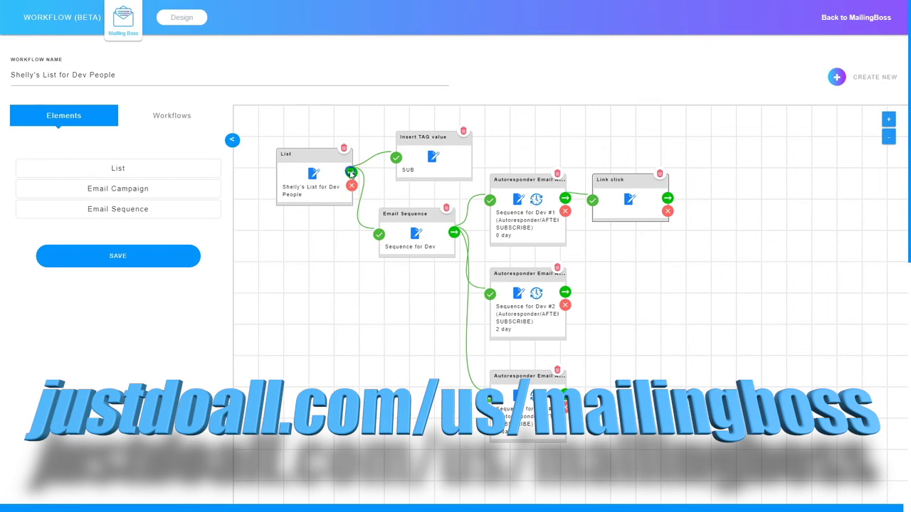
left_click(351, 174)
left_click(395, 157)
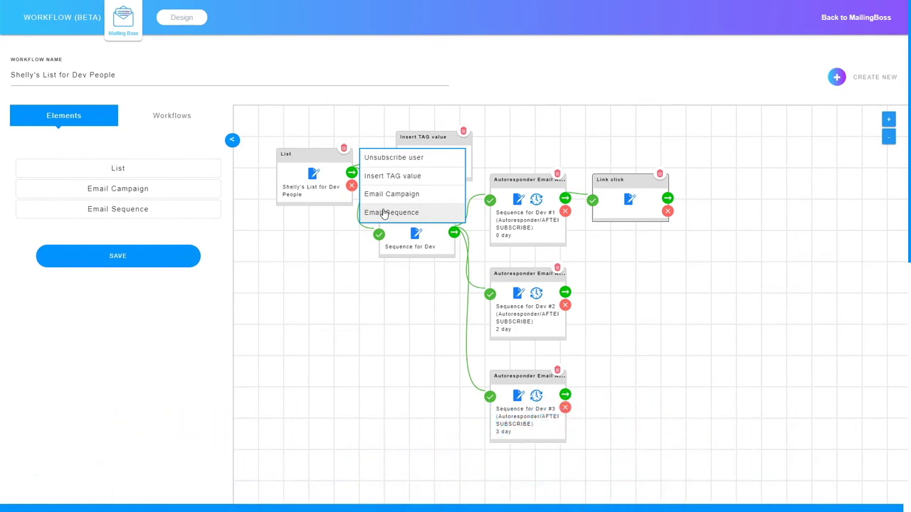
left_click(401, 216)
left_click(395, 219)
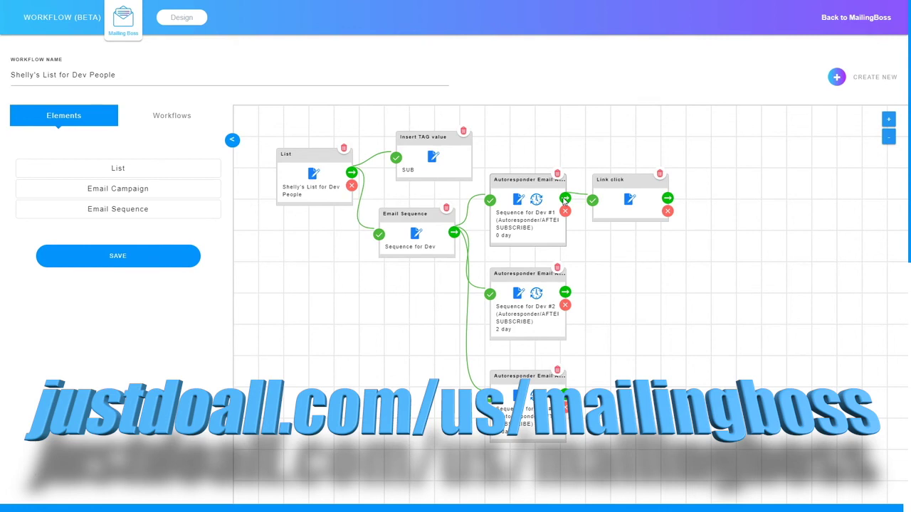
left_click(565, 198)
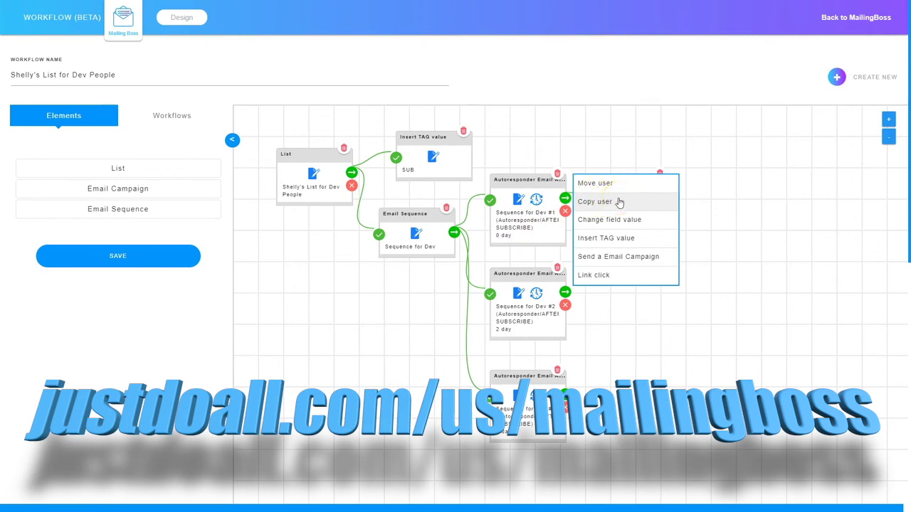
Compare the actions available on the green-arrow branch of the "Sequence for Dev #1" autoresponder with those on its red-cross branch.
left_click(624, 222)
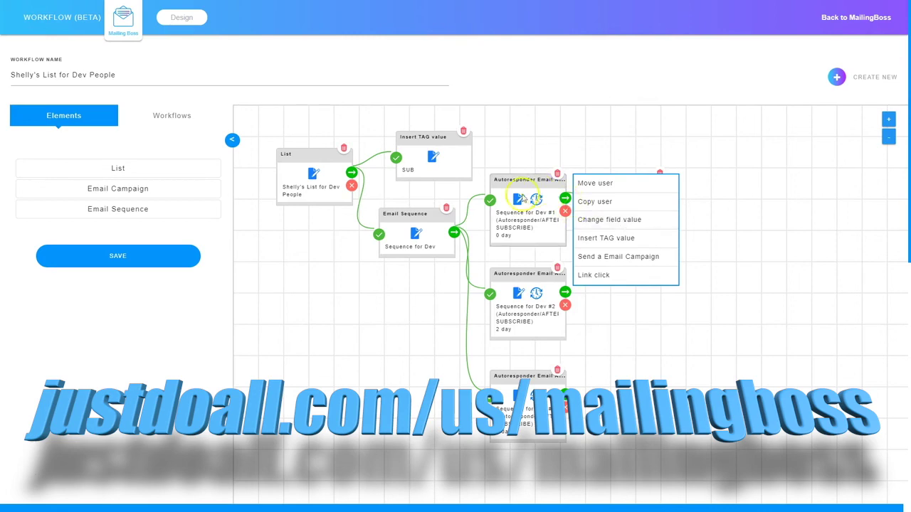
left_click(618, 227)
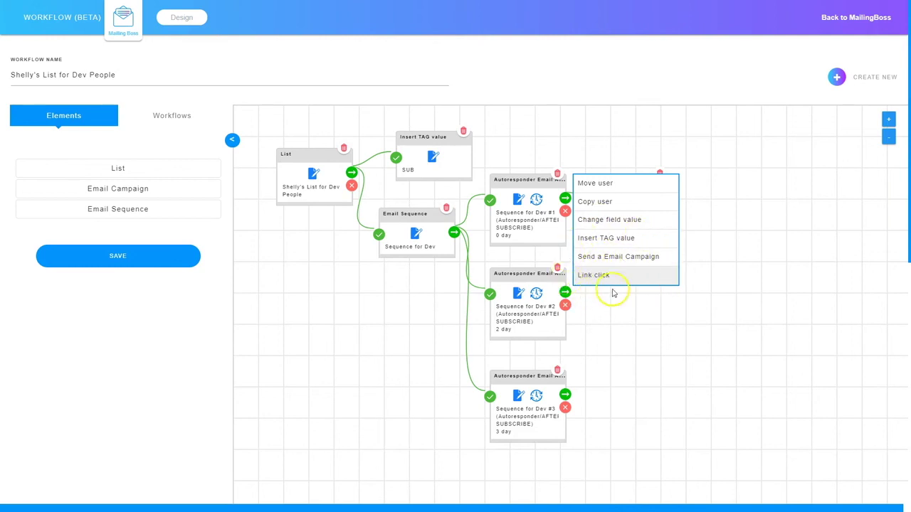
left_click(566, 212)
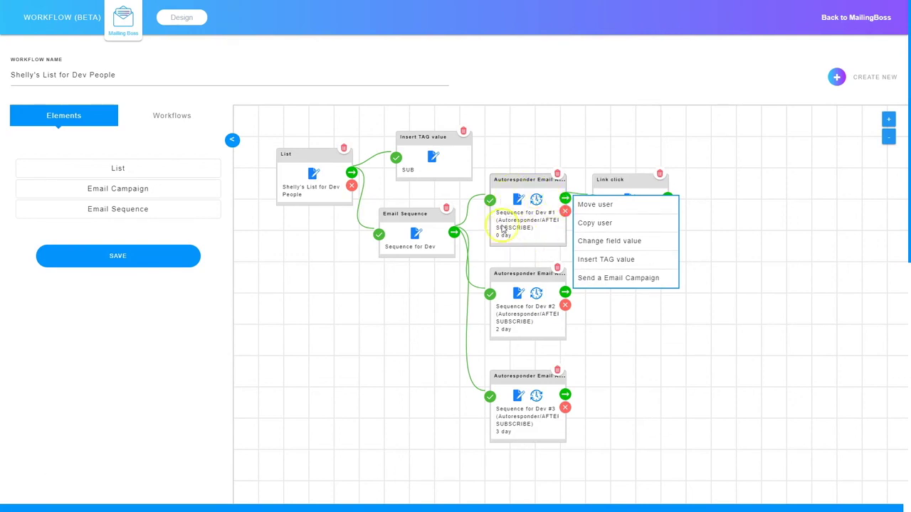
left_click(524, 200)
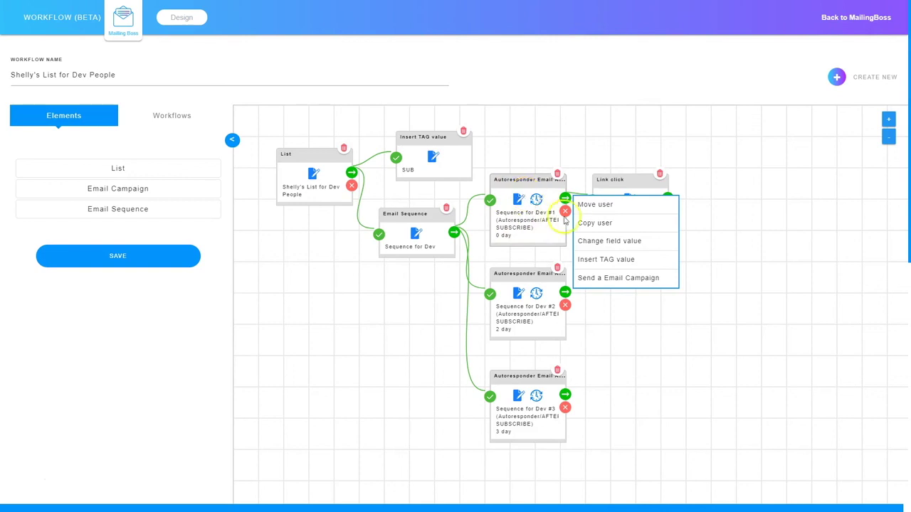
left_click(616, 208)
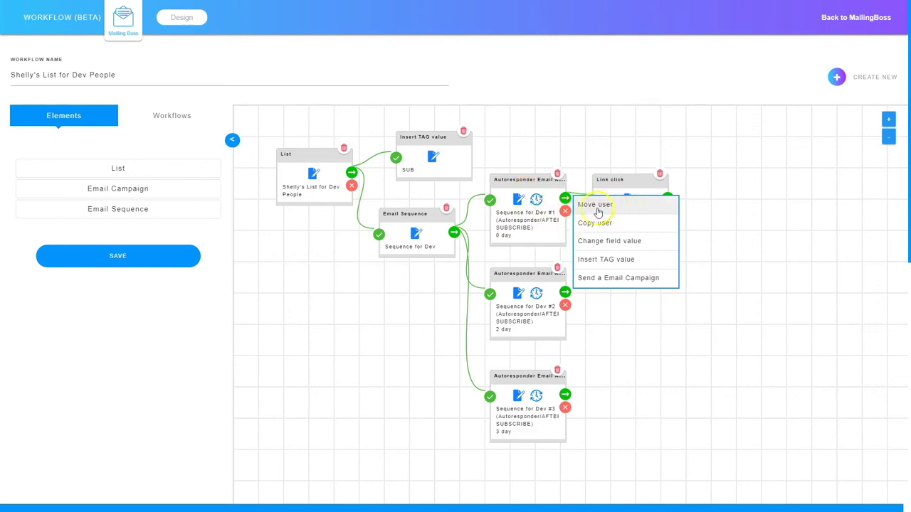
left_click(595, 225)
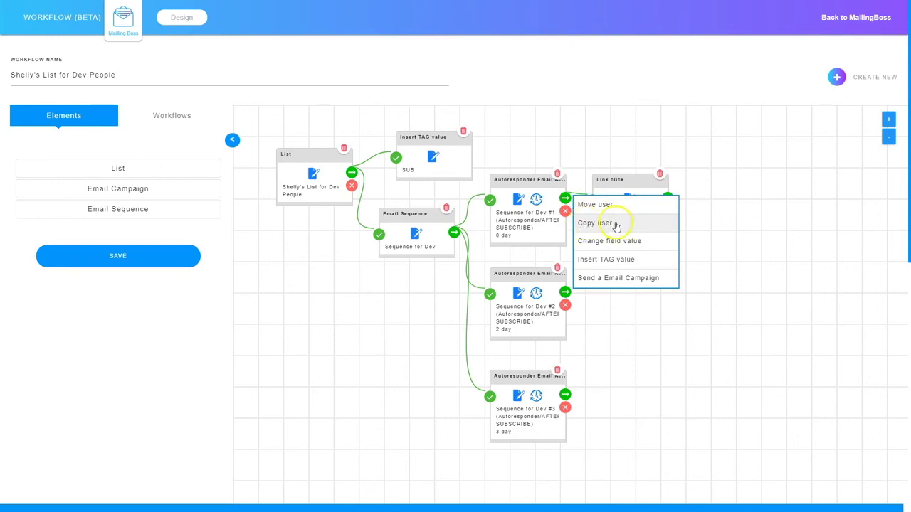
left_click(618, 242)
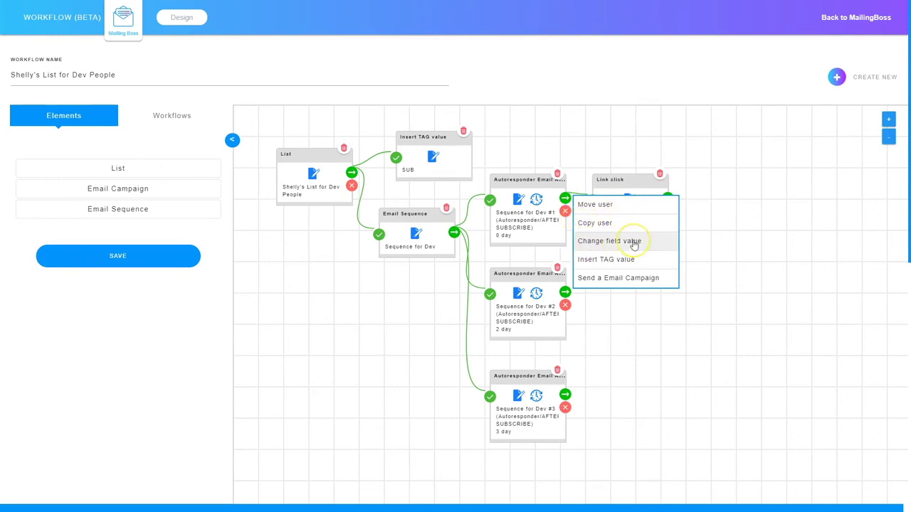